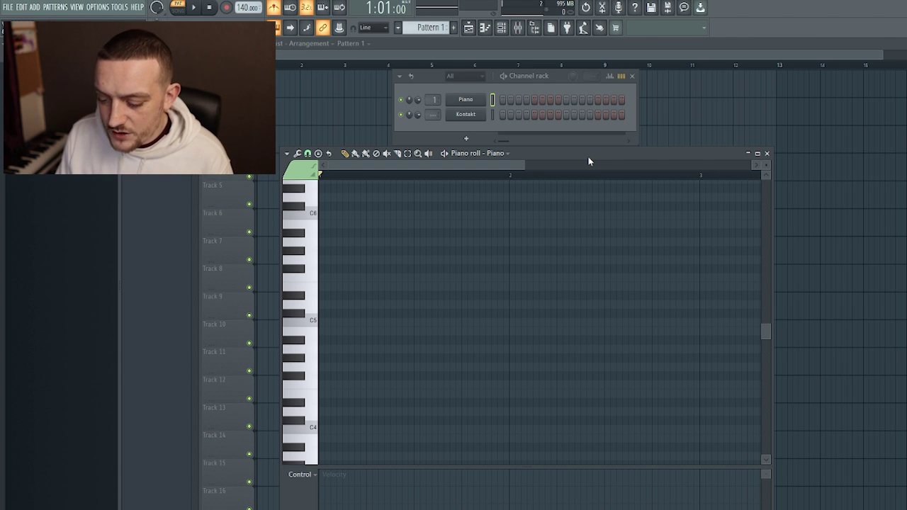
click(323, 323)
click(326, 286)
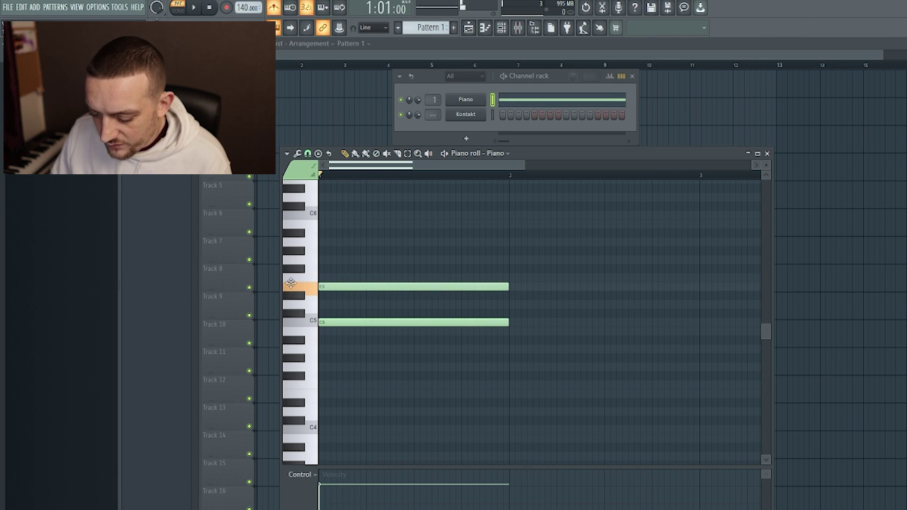
click(324, 260)
click(328, 224)
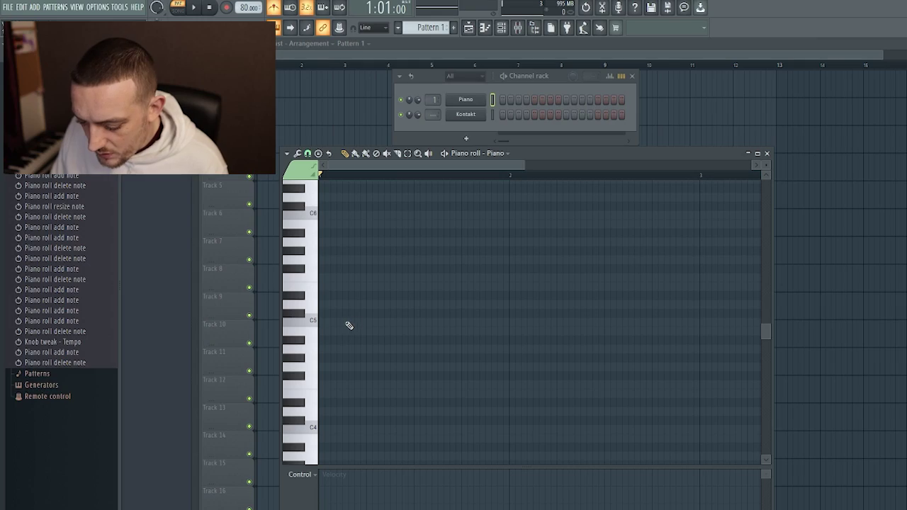
Step: Build a one-bar chord in bar 1 of the piano part with the notes C5, E5, G5 and B5
click(364, 325)
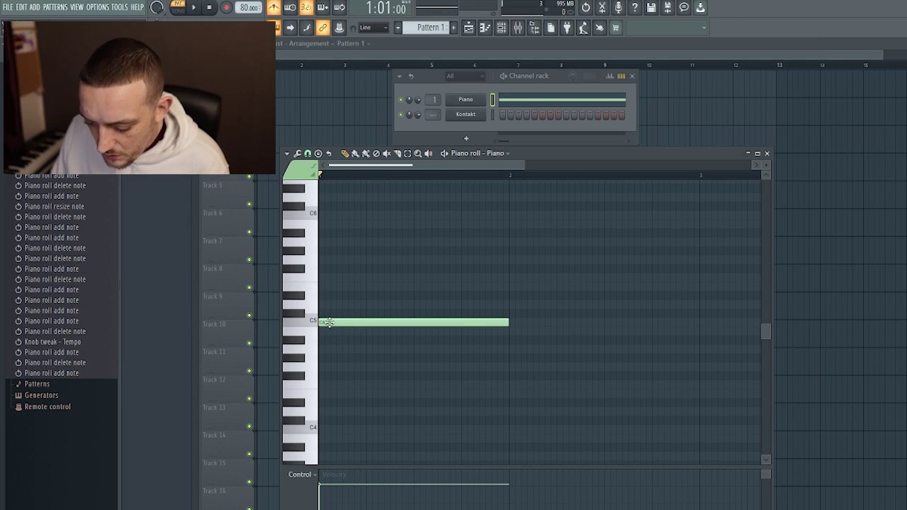
click(352, 287)
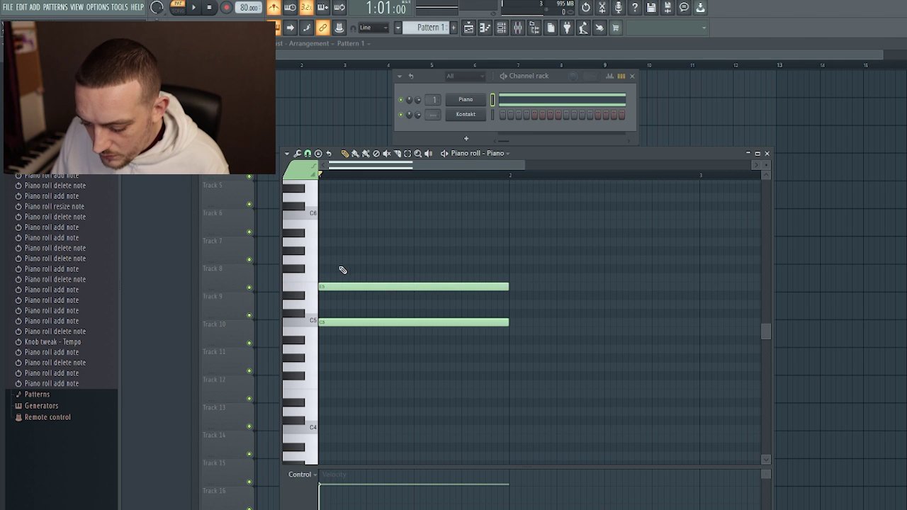
click(344, 260)
click(345, 224)
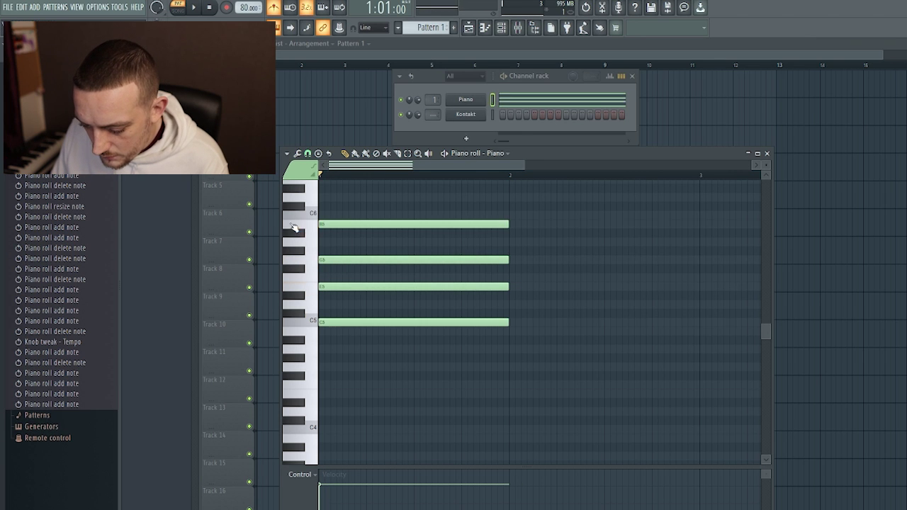
Step: Add a one-bar D6 on top of the bar 1 chord and play the chord back
scroll(344, 217, up, 3)
key(space)
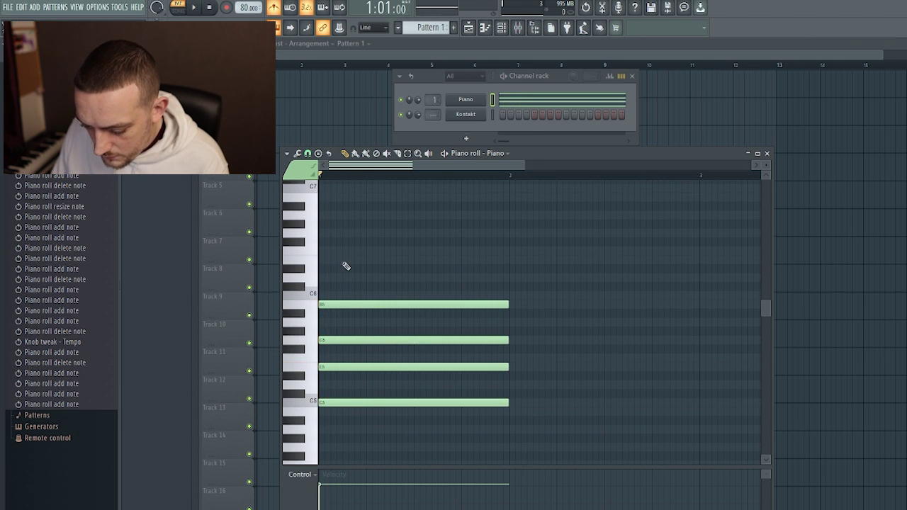
click(346, 260)
key(space)
drag(349, 261, 348, 278)
key(space)
scroll(545, 375, down, 2)
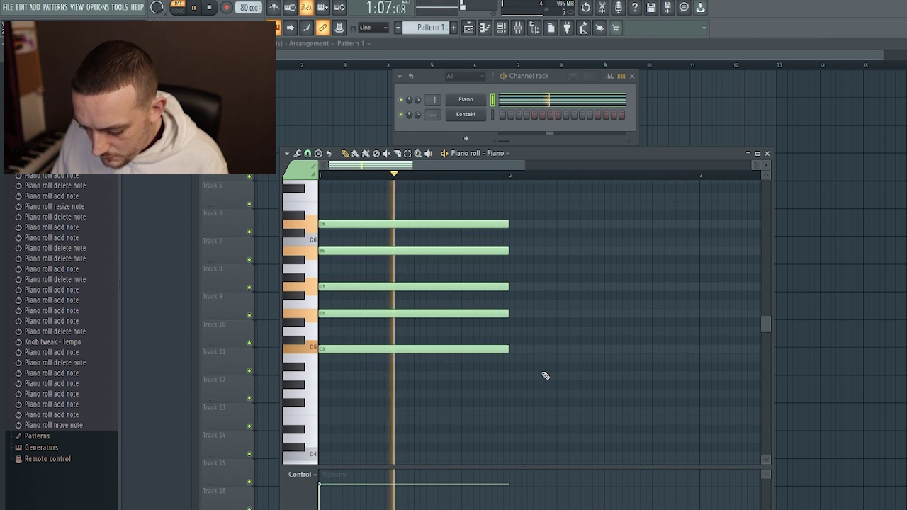
scroll(544, 369, up, 1)
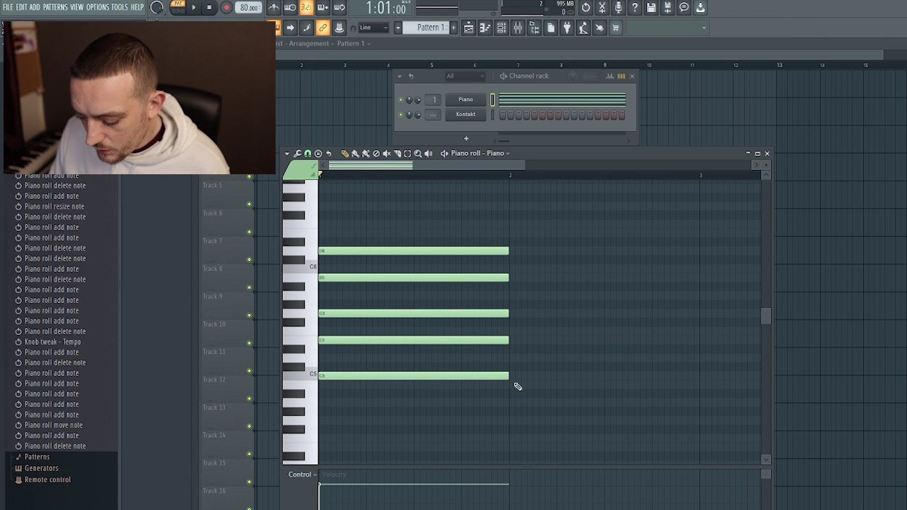
Step: Build a second one-bar chord in bar 2 with the notes G4, B4, D5, F5 and A5
click(509, 420)
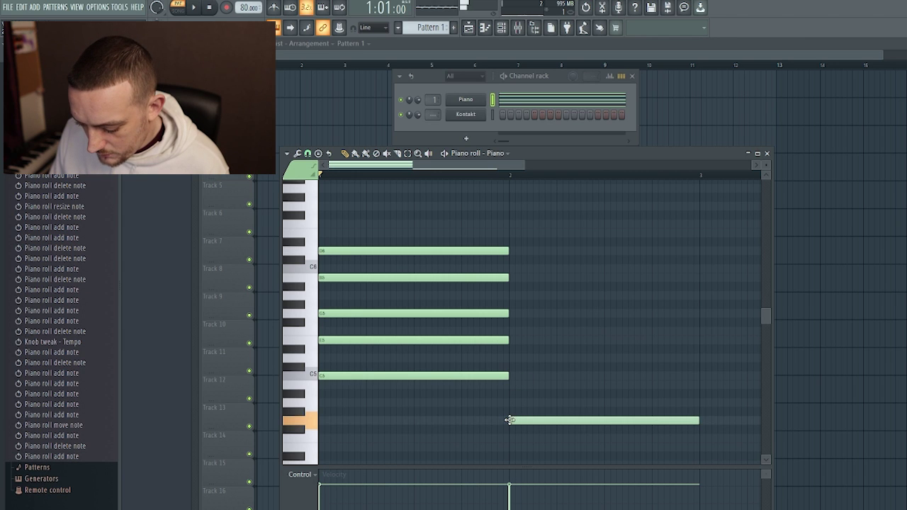
click(510, 385)
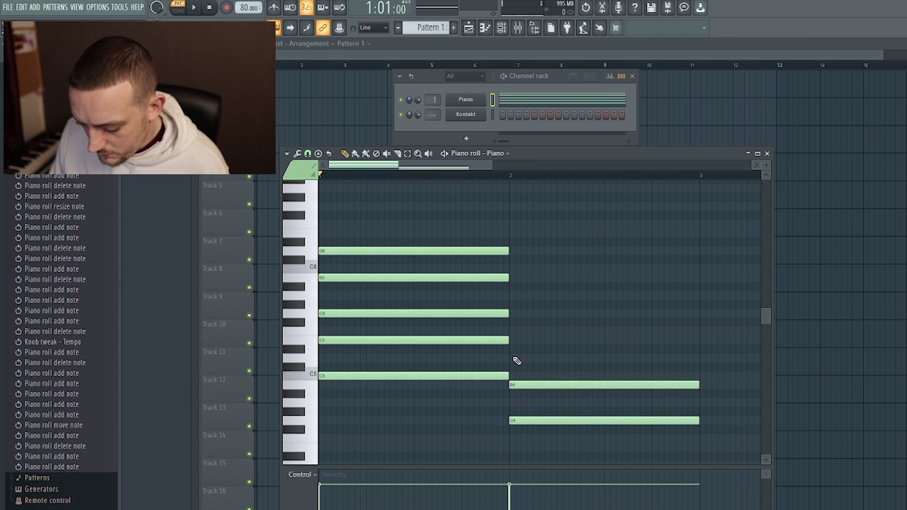
click(509, 358)
click(510, 331)
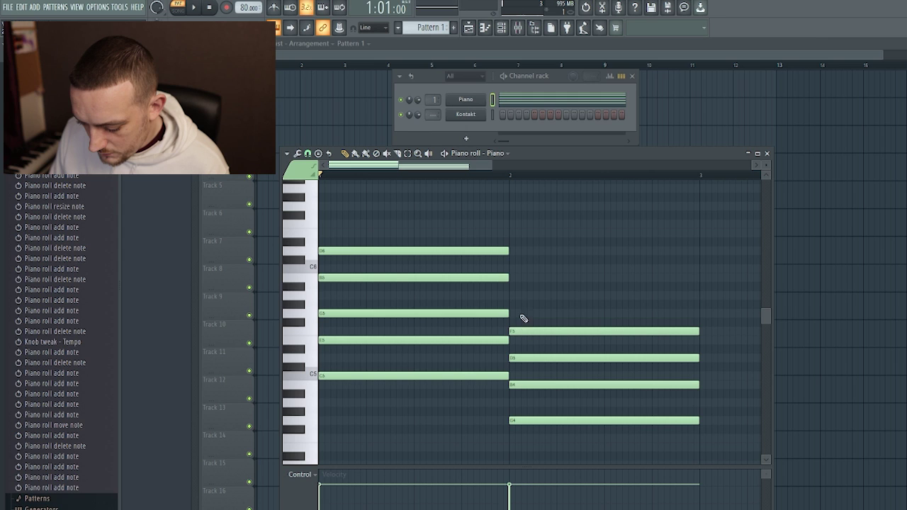
click(511, 296)
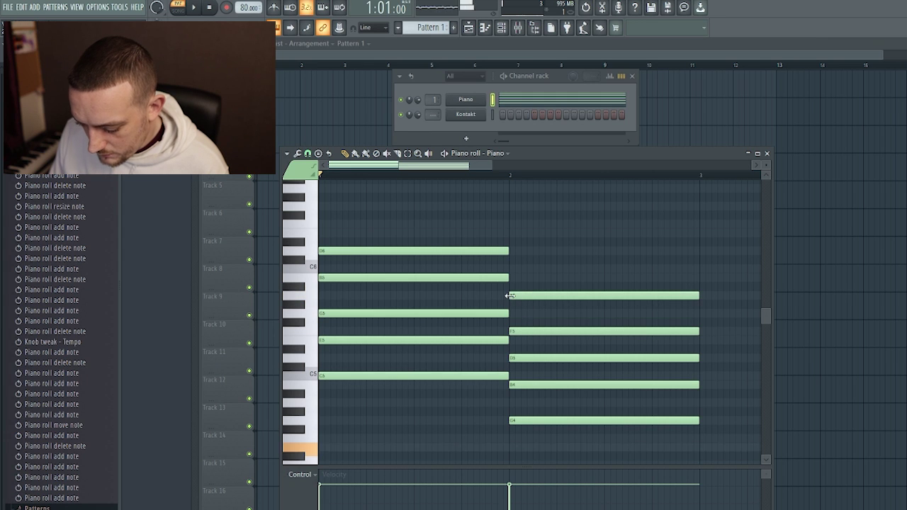
Step: Play back the two chords and raise the top note of the bar 2 chord to B5
key(space)
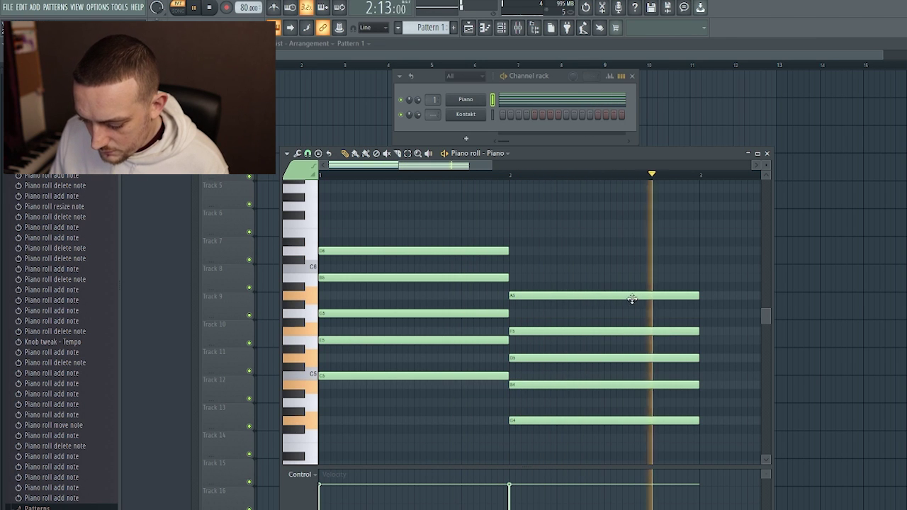
drag(634, 293, 635, 277)
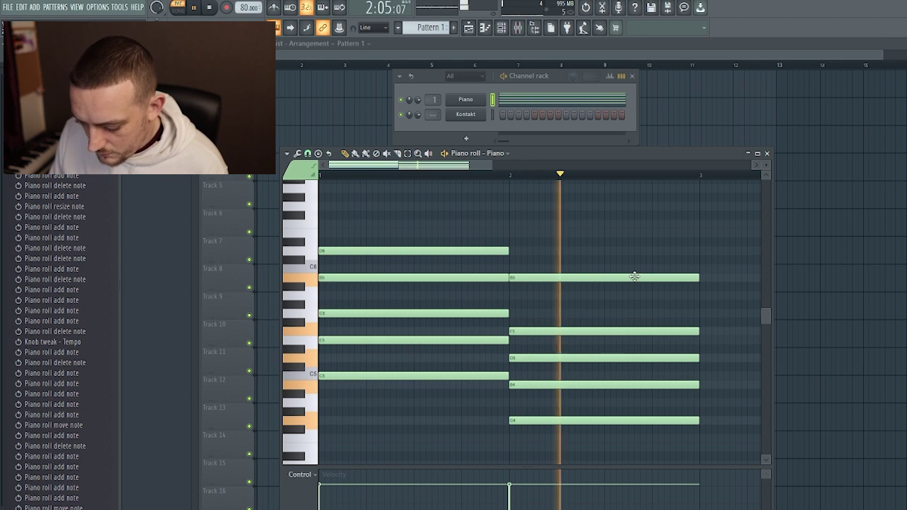
key(space)
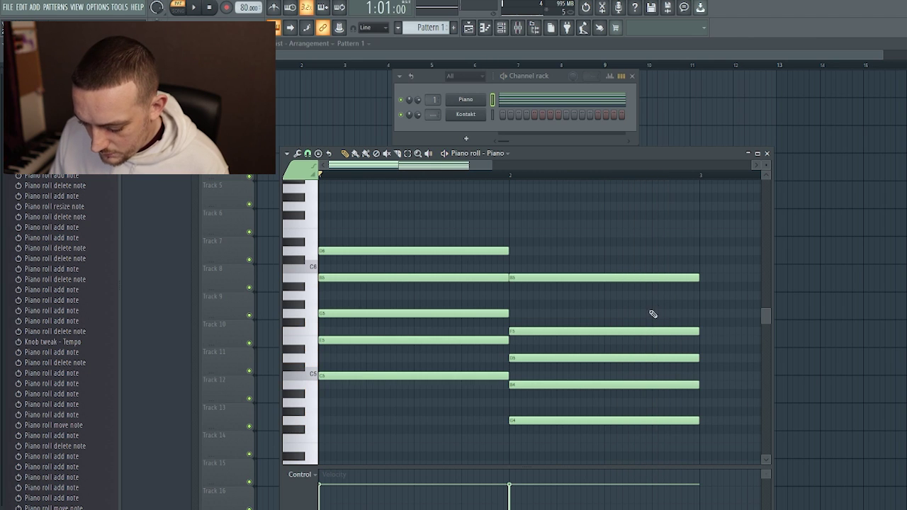
Step: Copy the bar 2 chord into bar 3 with A5 as its top note, and play the progression
drag(607, 443, 637, 259)
drag(588, 280, 674, 299)
ctrl+click(683, 289)
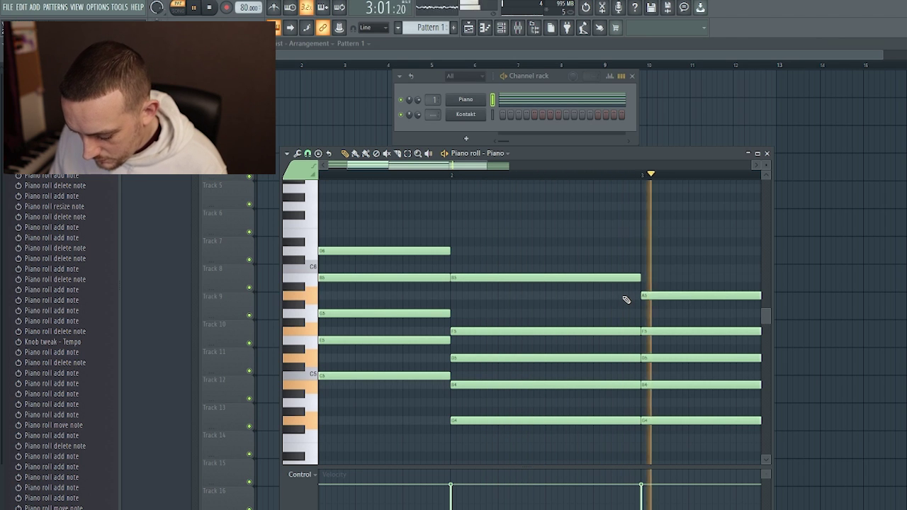
scroll(659, 287, down, 4)
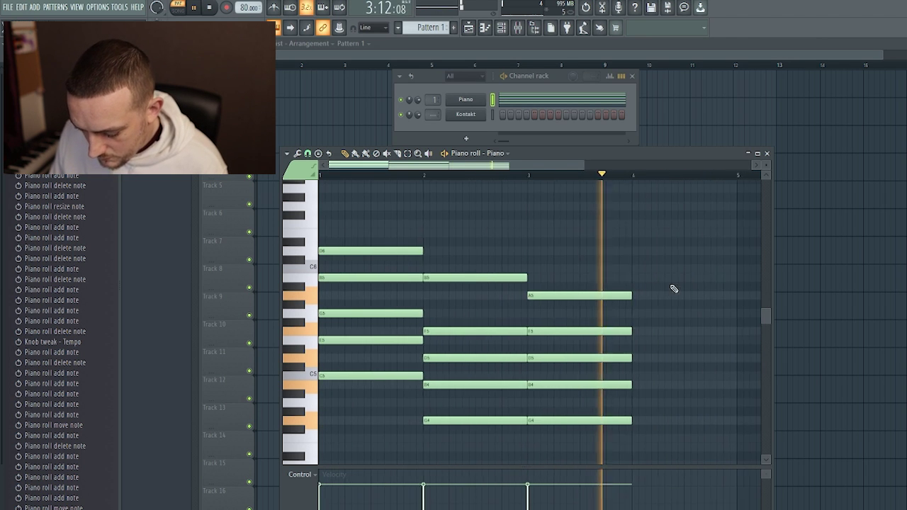
key(space)
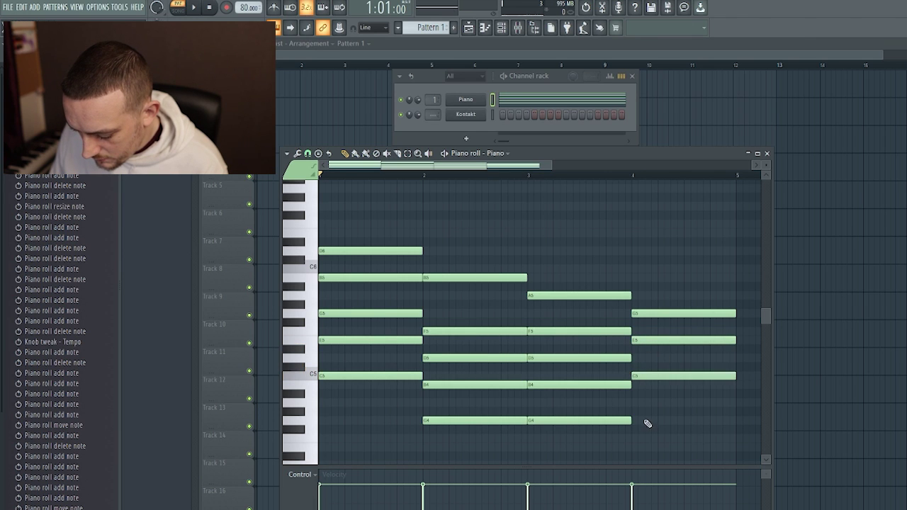
Step: Complete the bar 4 chord with A4 and F4 below its C5, replacing the trial E4 after playback
drag(633, 408, 633, 397)
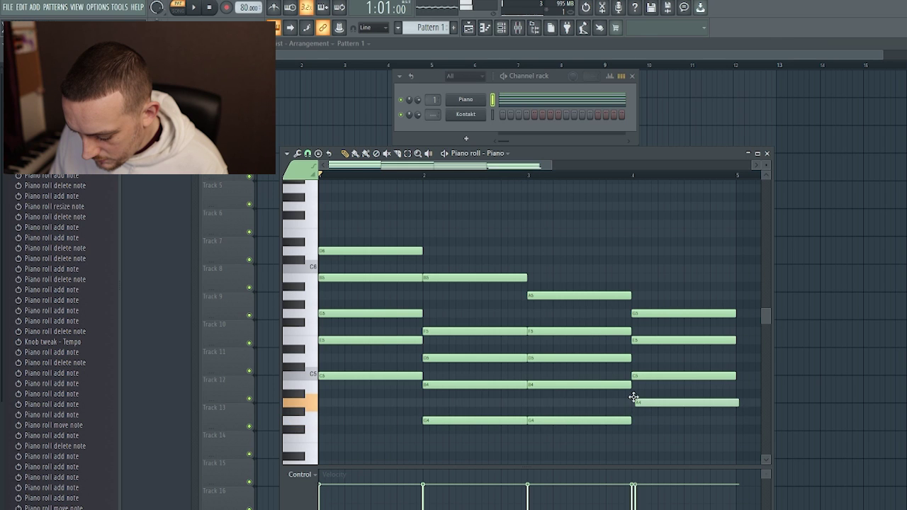
click(634, 447)
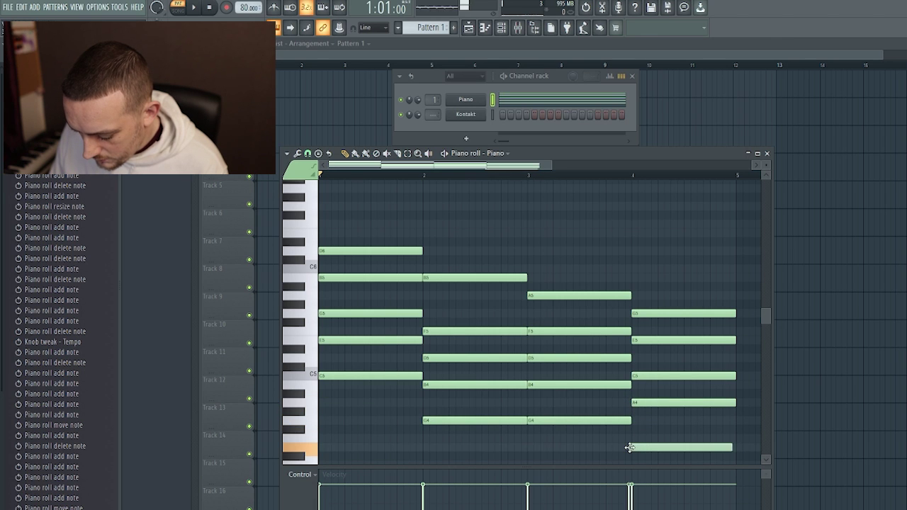
key(space)
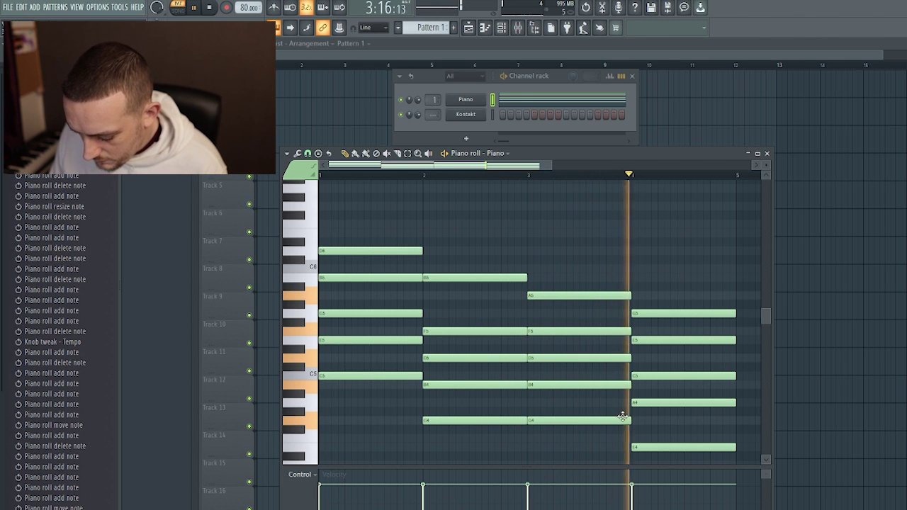
right_click(672, 448)
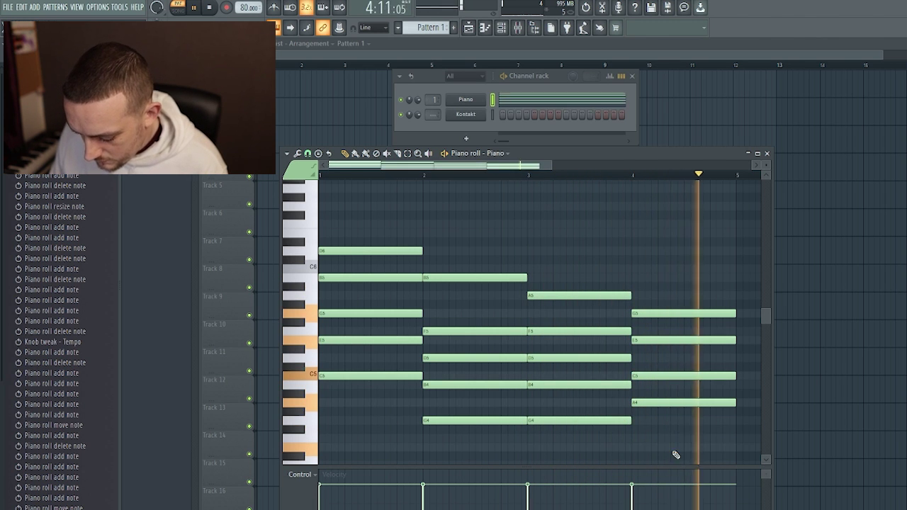
key(space)
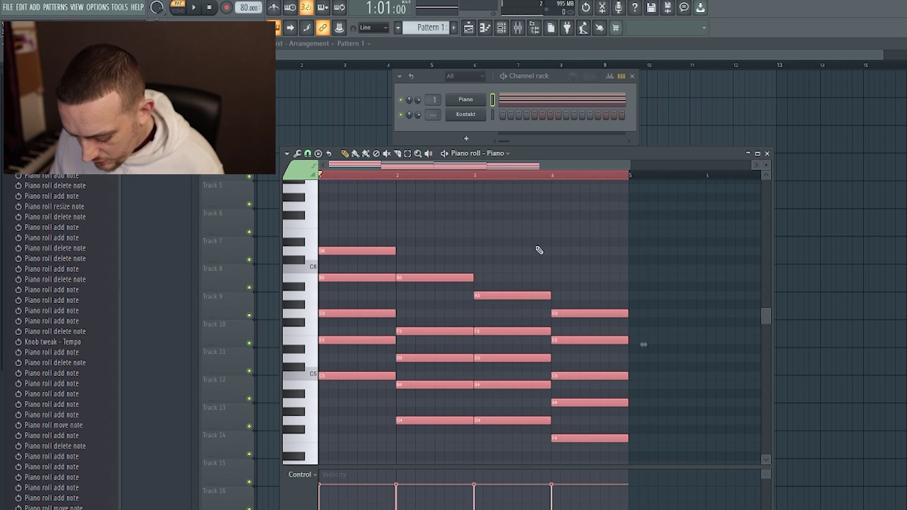
Step: Duplicate the four-bar chord progression into bars 5 to 8, deselect the notes and play the copy
key(ctrl+b)
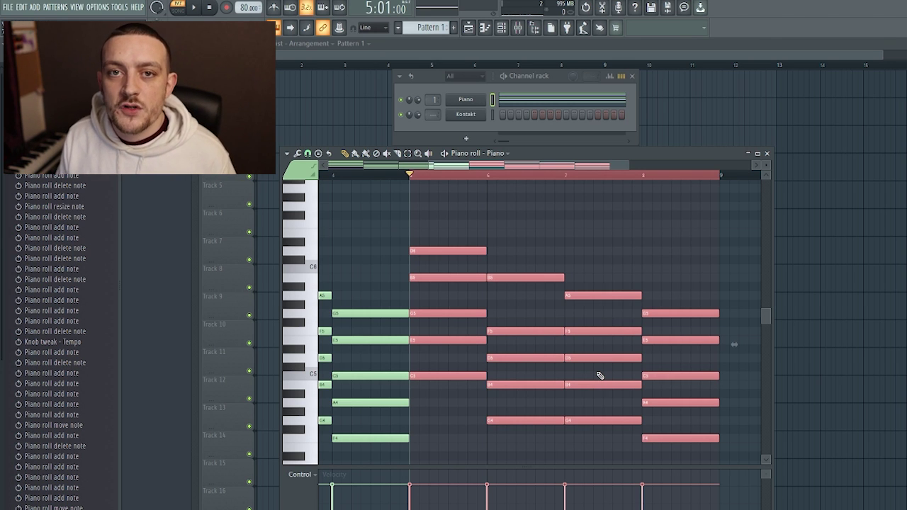
key(space)
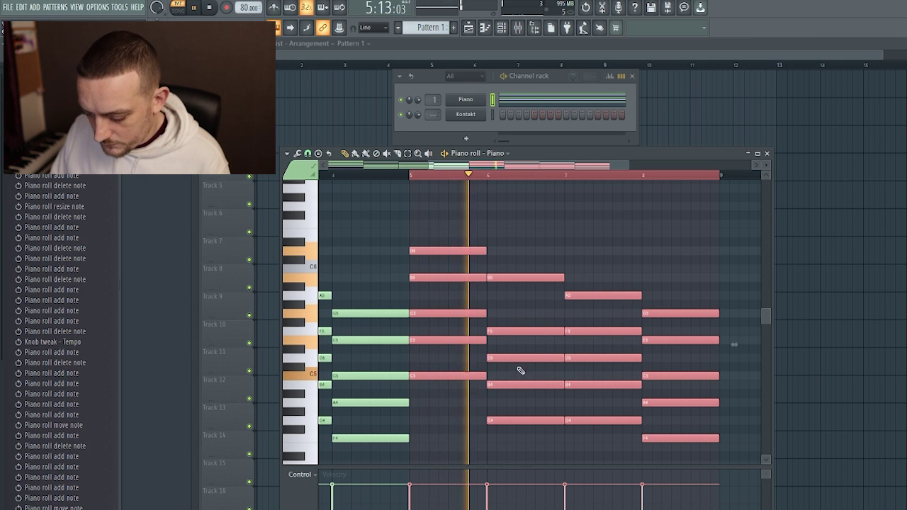
click(582, 375)
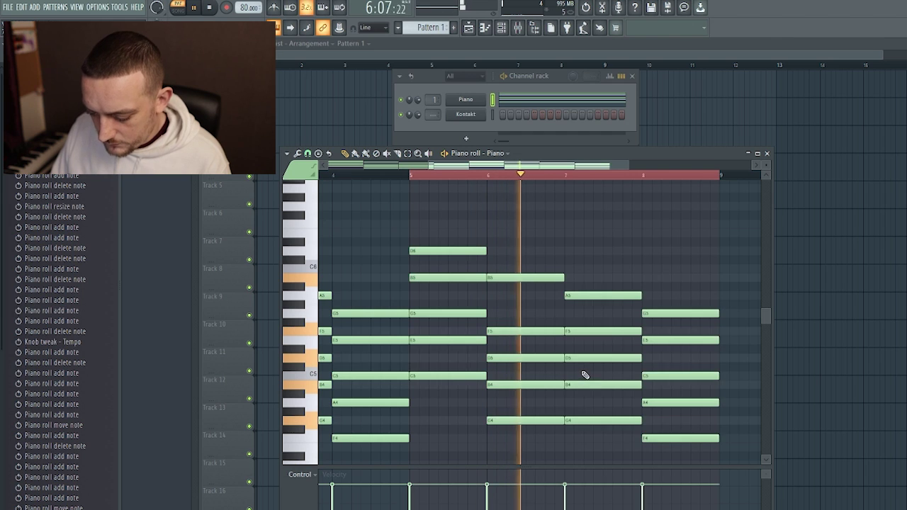
key(space)
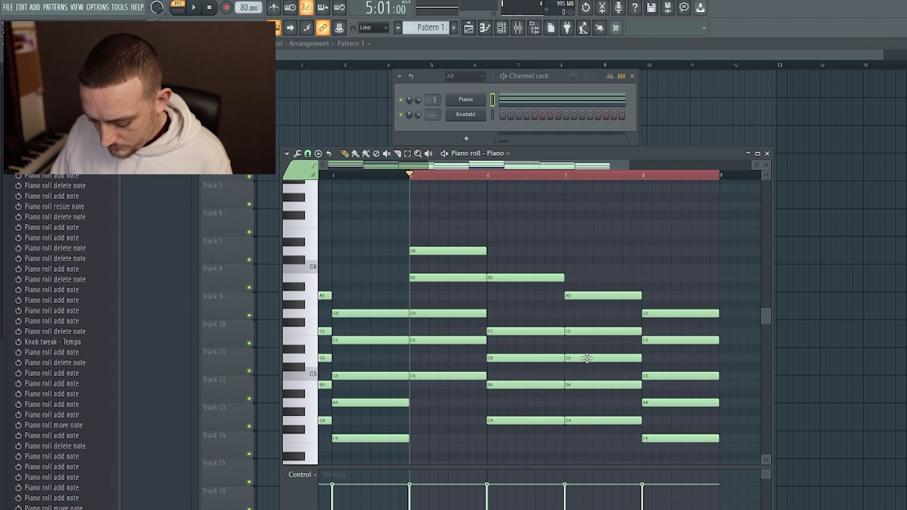
Step: Raise the D5 in bar 7 and the C5 in bar 8 by an octave to D6 and C6
drag(587, 358, 607, 252)
key(space)
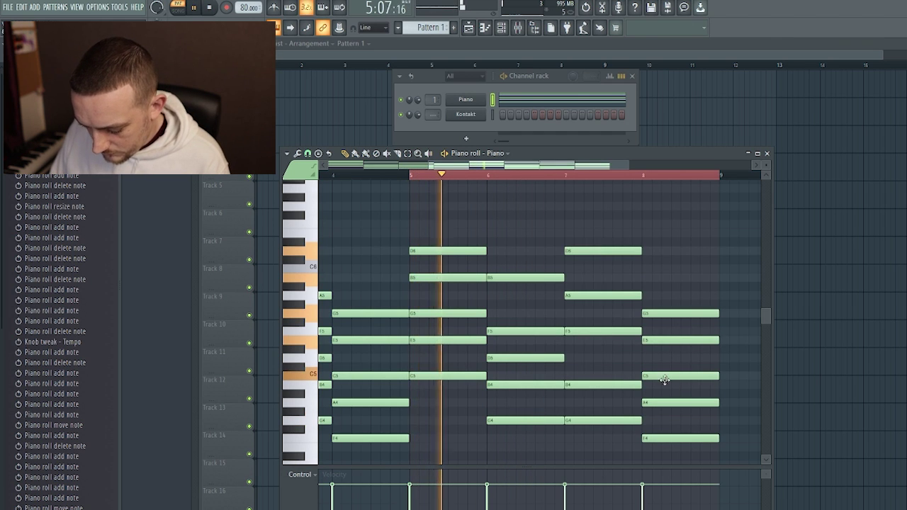
click(663, 303)
drag(663, 303, 671, 270)
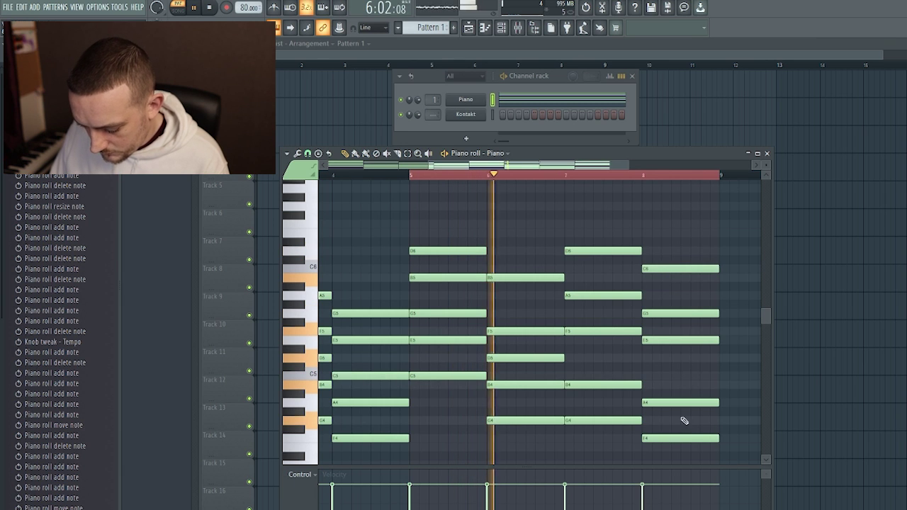
drag(678, 436, 678, 334)
key(ctrl+z)
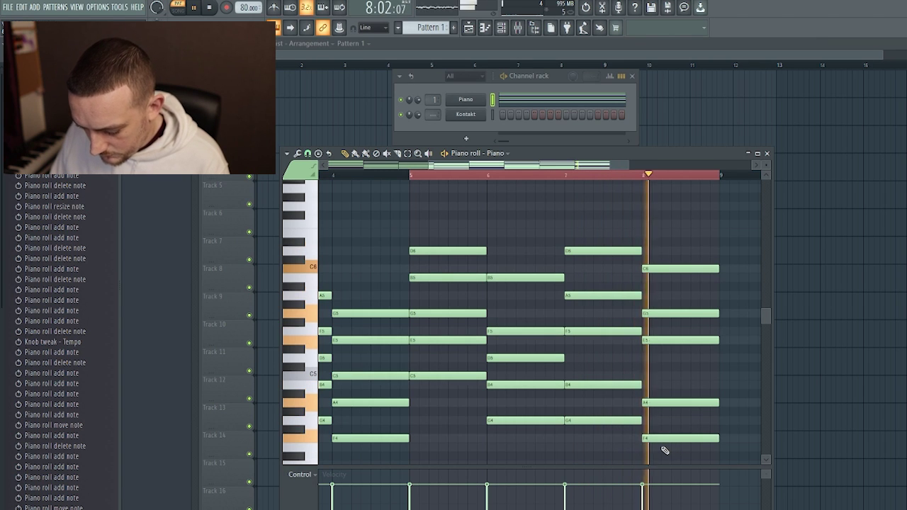
Step: Play back the second half of the progression to check the edited chord in bar 8
key(space)
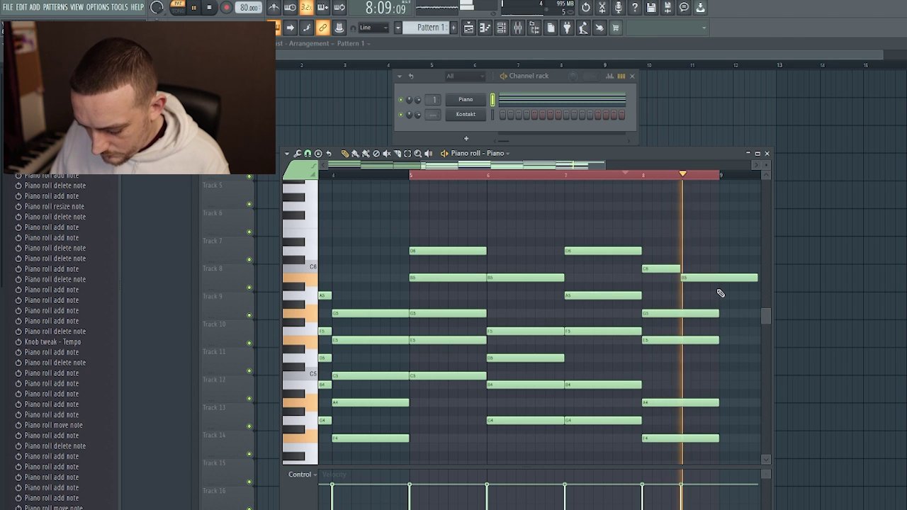
key(space)
key(space)
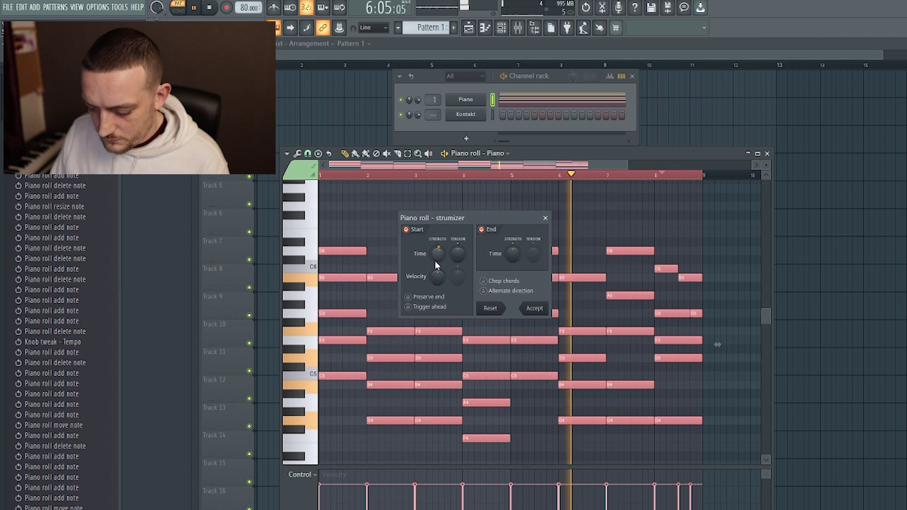
Step: Apply the Strumizer to all selected chords with Preserve end enabled, and check the playback
click(408, 296)
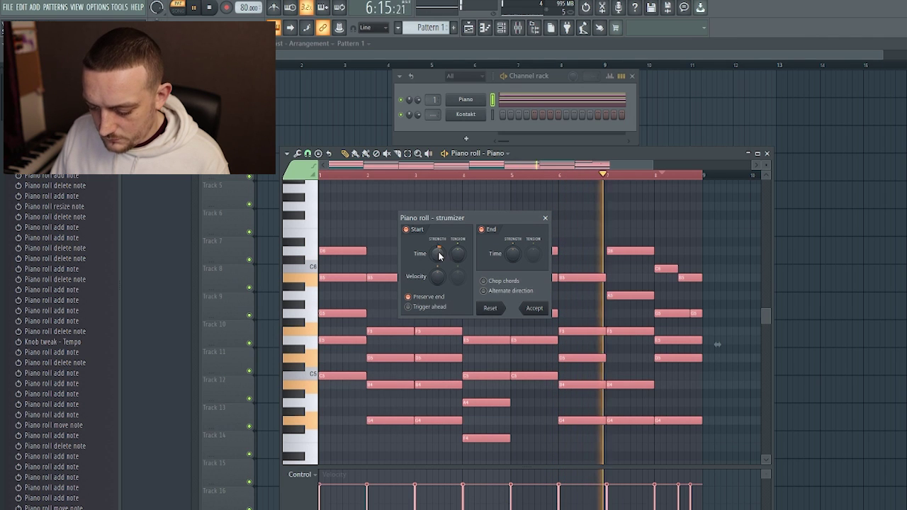
click(535, 307)
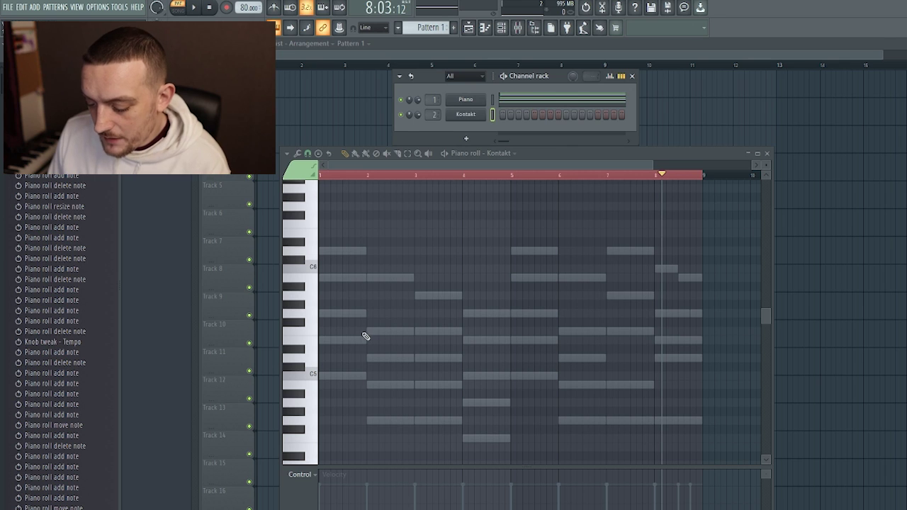
key(space)
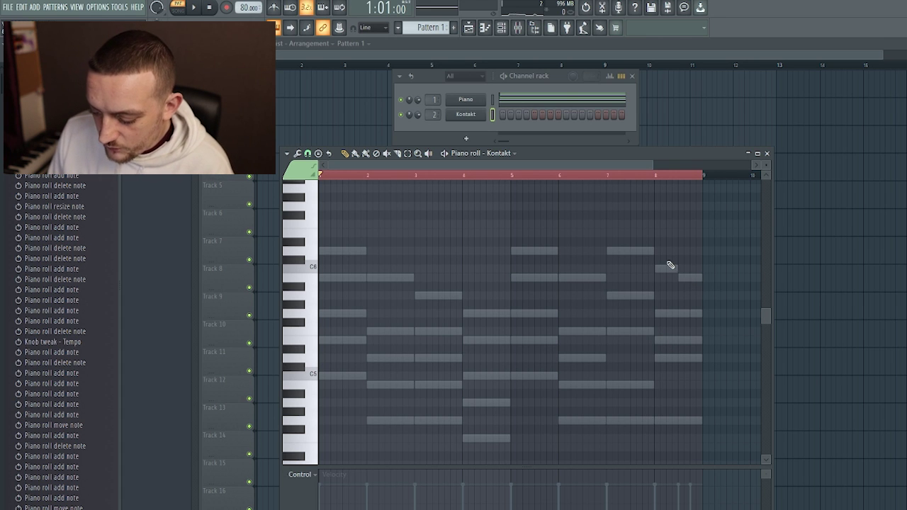
Step: Start a counter melody on the Kontakt channel with D6, E6 and B5 in bar 1 and a half-bar C6 in bar 2
drag(330, 375, 259, 372)
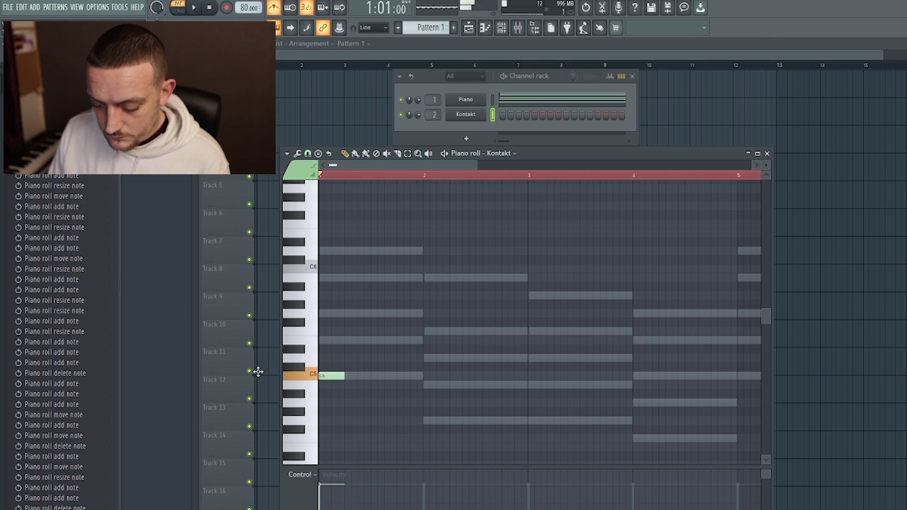
key(space)
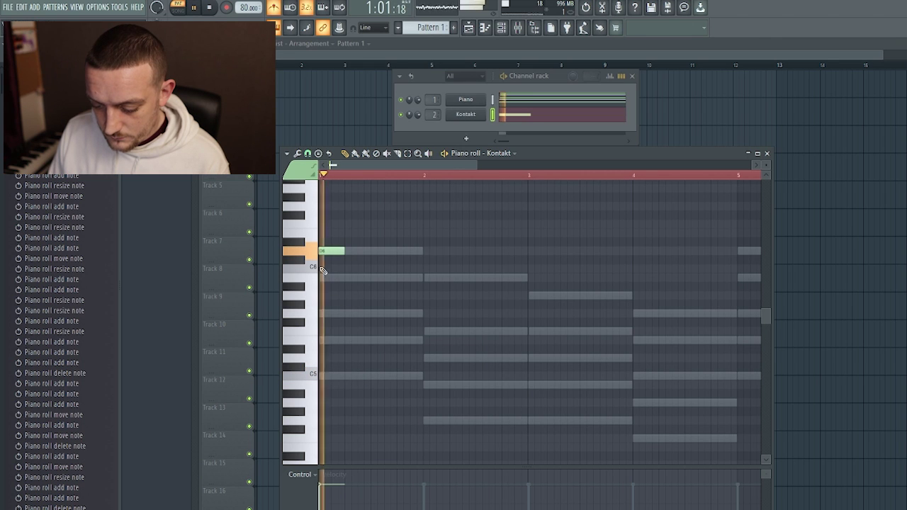
key(space)
click(363, 234)
key(space)
drag(362, 234, 397, 283)
key(space)
click(461, 269)
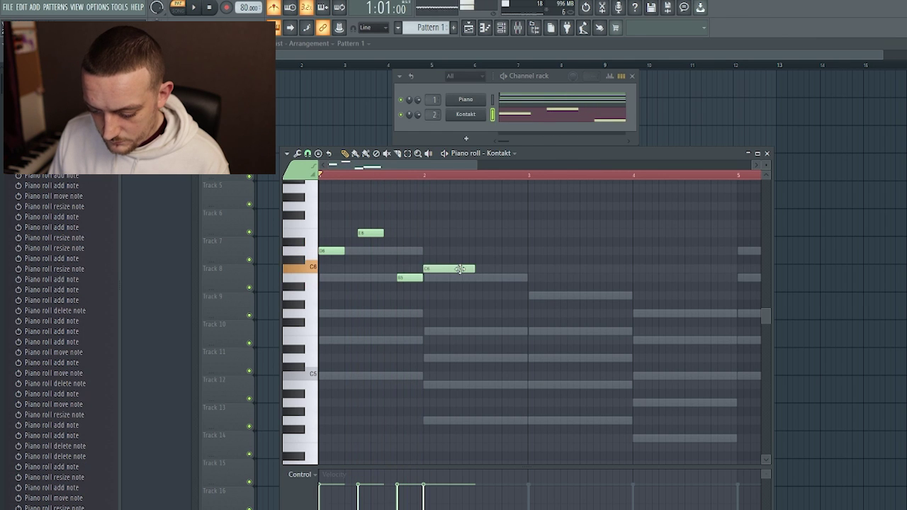
Step: Change the last melody note of bar 1 to C6 and the half-bar note opening bar 2 to B5
key(space)
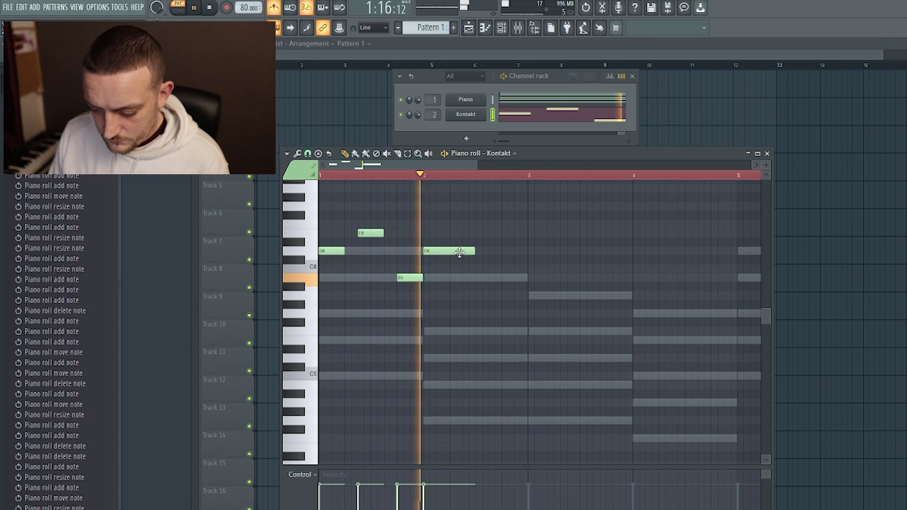
key(space)
right_click(459, 253)
click(432, 262)
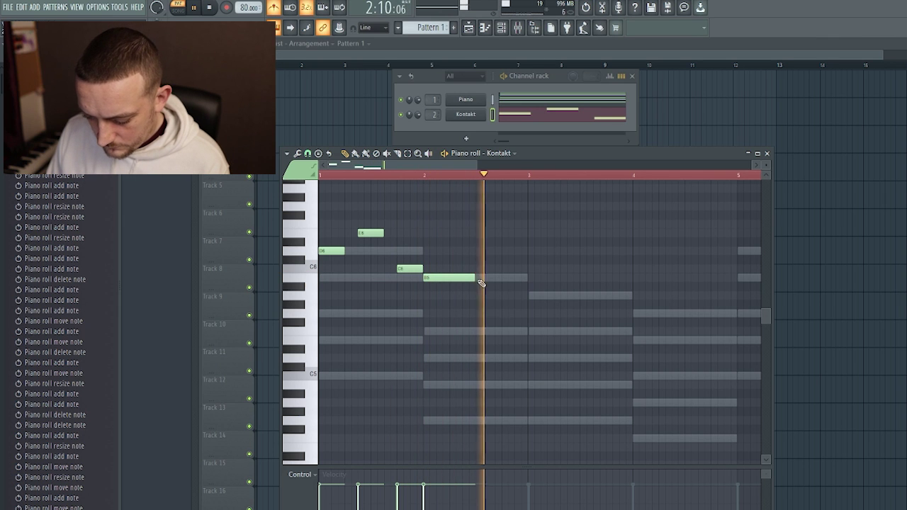
Step: Add a short C6, B5, C6 run at the end of bar 2 leading into A5 on bar 3, and play it
click(446, 177)
scroll(518, 263, up, 3)
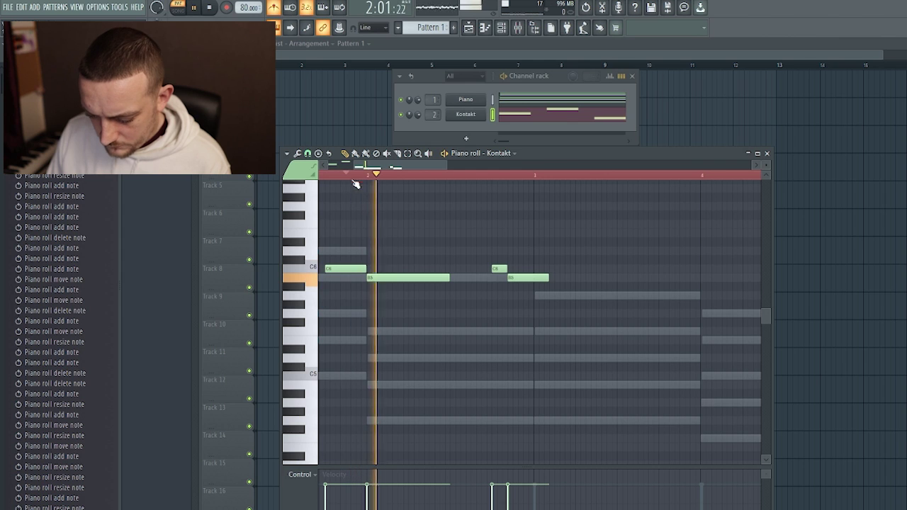
key(space)
key(space)
drag(522, 268, 528, 268)
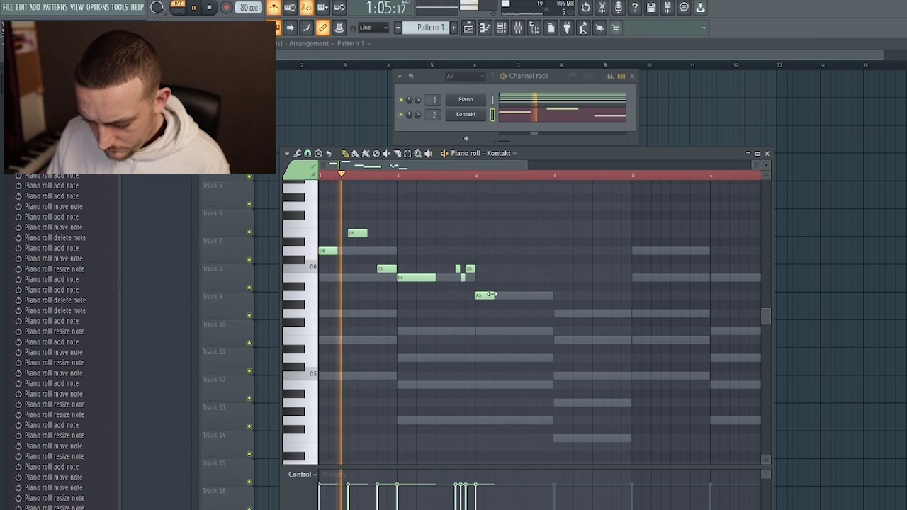
scroll(489, 295, up, 1)
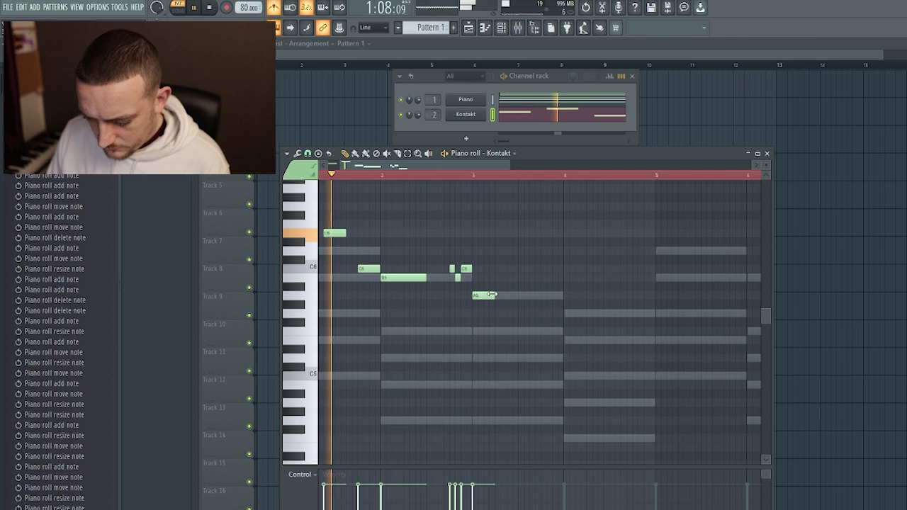
scroll(497, 297, up, 1)
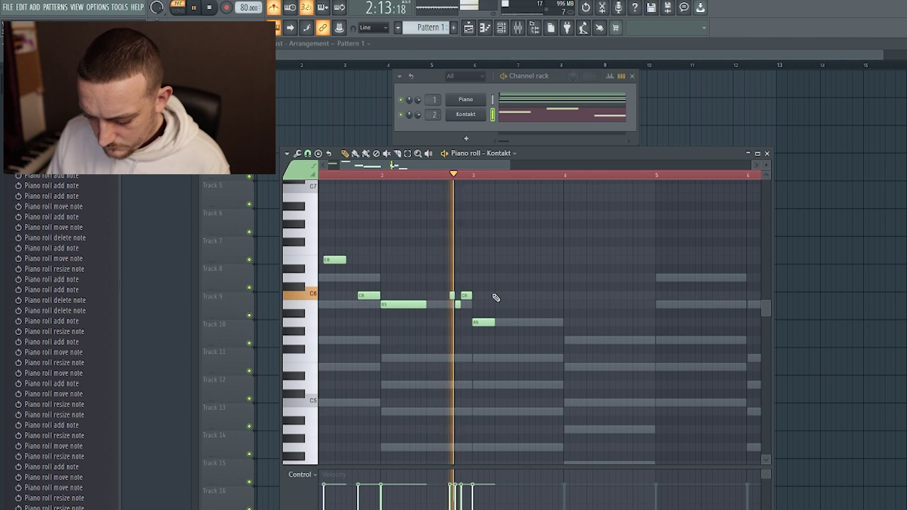
key(space)
Step: Add a short C6 followed by B5 around the middle of bar 3, playing from just before bar 3
click(499, 295)
click(465, 175)
drag(509, 296, 527, 304)
click(521, 306)
key(space)
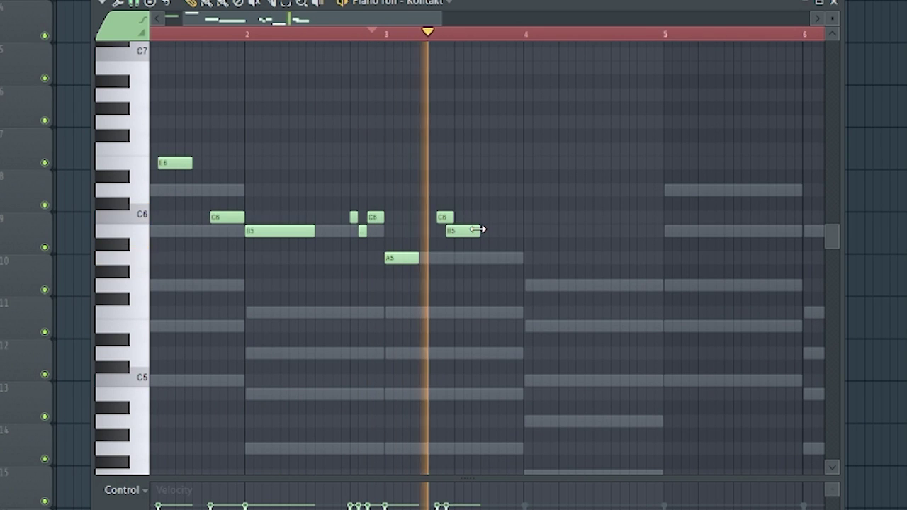
key(space)
Step: Add a G5 after the B5 in bar 3, trying its pitch and timing against playback
click(468, 261)
key(space)
key(space)
drag(471, 262, 511, 314)
key(space)
key(space)
click(489, 316)
key(space)
key(space)
key(space)
drag(488, 287, 502, 288)
key(space)
Step: Place an F5 at the end of bar 3, shorten it to end before bar 4, and play the phrase
click(513, 314)
key(space)
drag(537, 314, 523, 314)
key(space)
key(space)
Step: Place an E5 at the start of bar 4 and play the transition from bar 3
drag(516, 313, 589, 331)
key(space)
click(529, 326)
key(space)
key(space)
Step: Continue the melody in bar 4 with F5, E5 and C5, checking the notes against playback
click(583, 287)
key(space)
drag(644, 289, 604, 289)
drag(593, 287, 599, 328)
click(594, 327)
key(space)
key(space)
key(space)
key(space)
key(space)
click(610, 381)
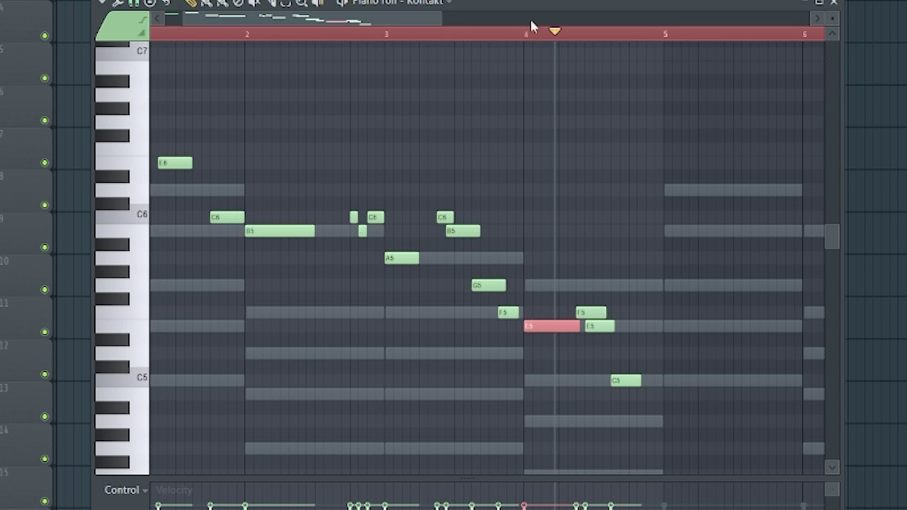
Step: Shorten the F5 in bar 4, finish the bar with a B4, and play from bar 4
click(532, 33)
key(space)
drag(605, 314, 587, 314)
key(space)
mouse_move(643, 419)
mouse_down()
mouse_move(645, 394)
mouse_move(658, 396)
mouse_up()
key(space)
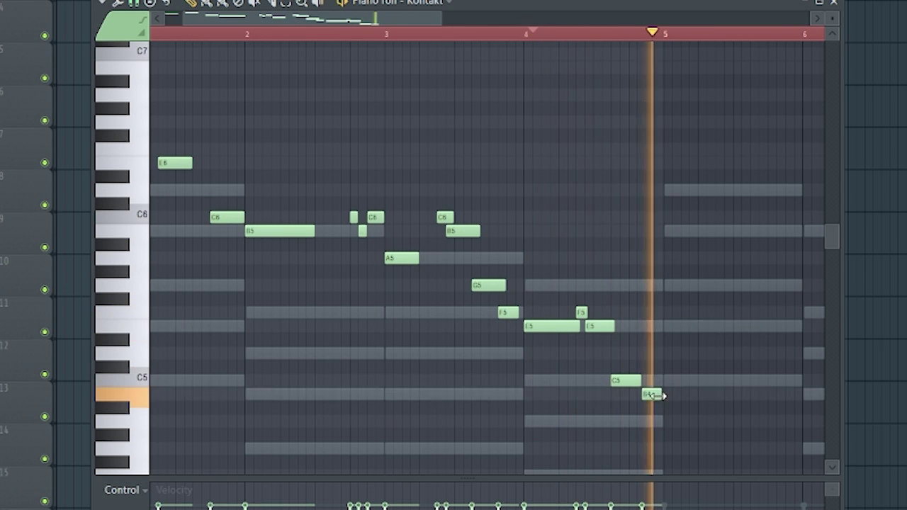
Step: Duplicate the complete four-bar counter melody into bars 5 to 8
key(space)
key(ctrl+a)
key(ctrl+b)
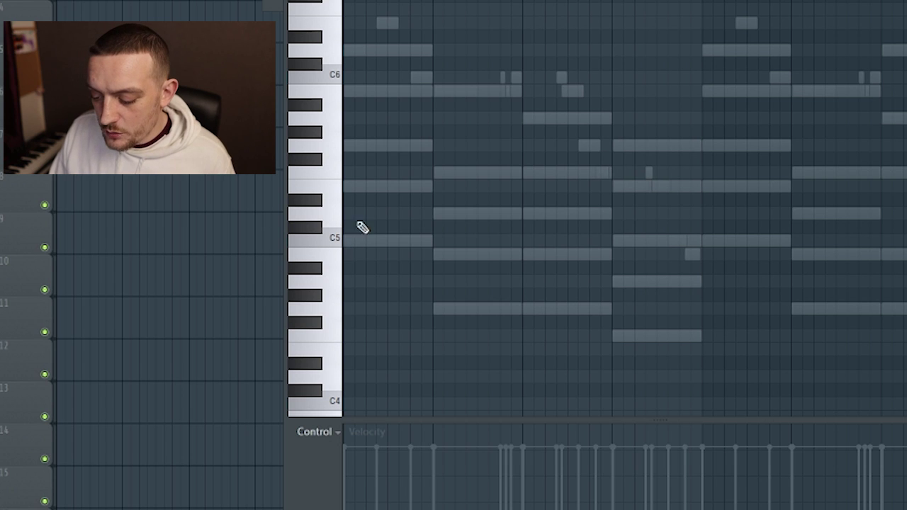
Step: Draw one-bar bass notes following the chord roots: C5, G4, G4, F4, C5, then G4 in bars 6 to 8
click(353, 242)
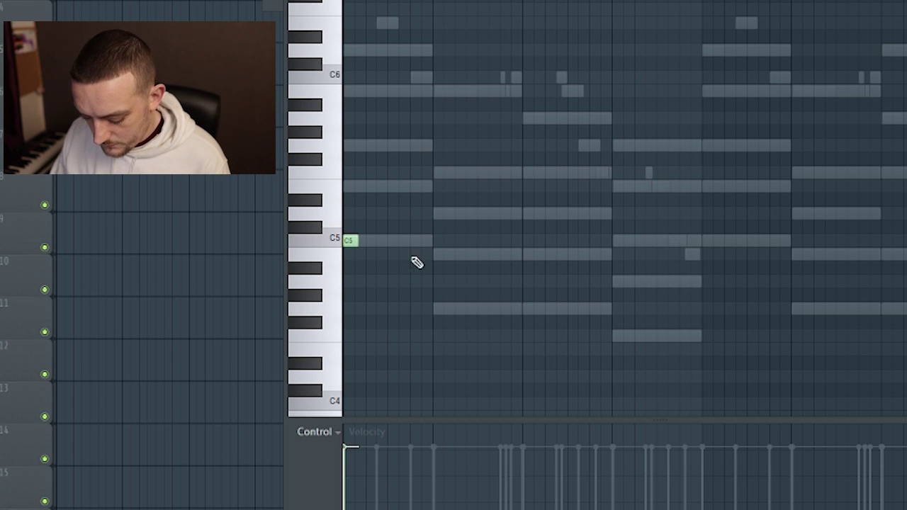
click(436, 310)
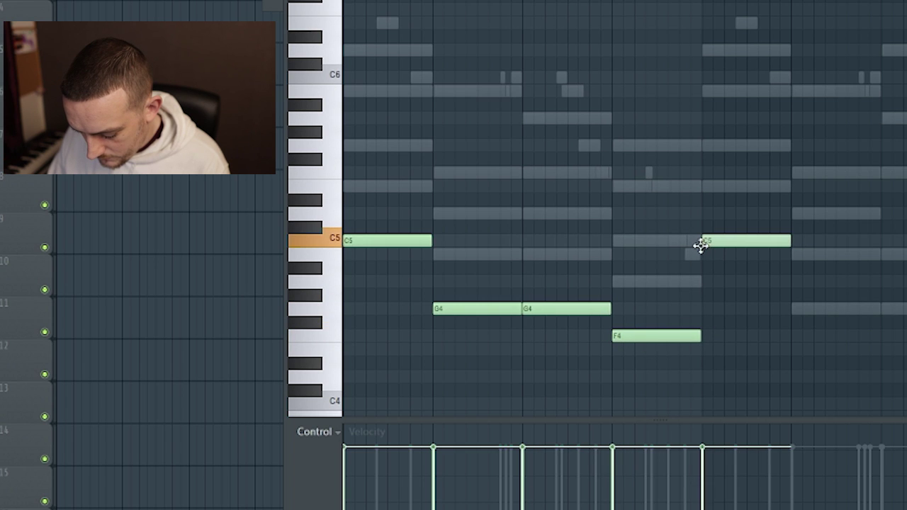
drag(800, 259, 792, 313)
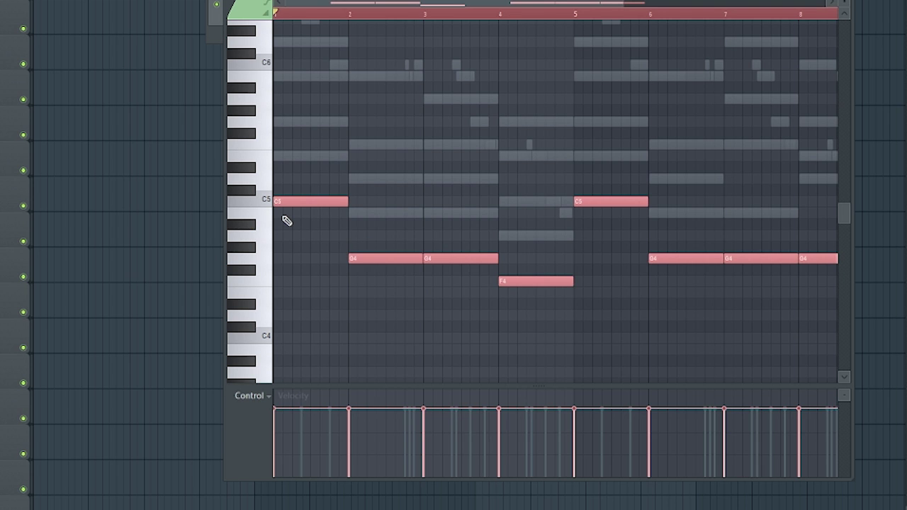
Step: Transpose all the bass notes down one octave and play the bass line
key(ctrl+Down)
scroll(495, 264, down, 5)
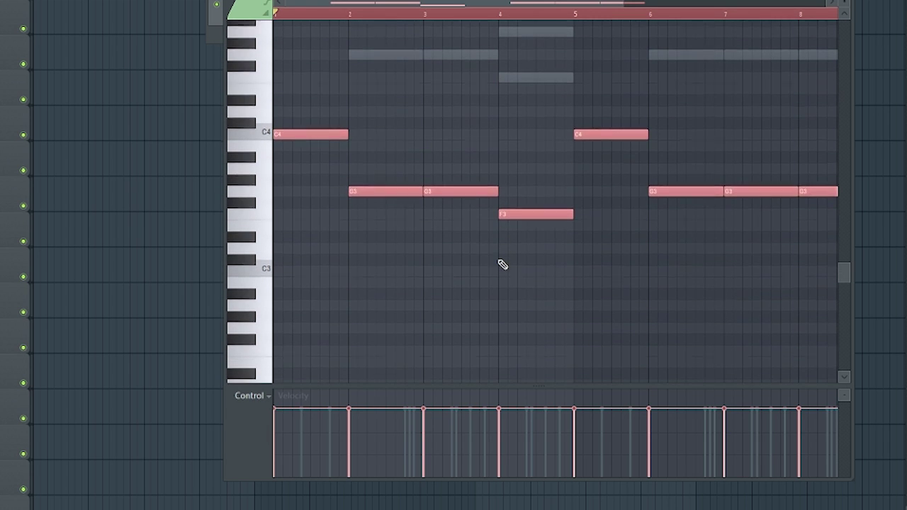
key(space)
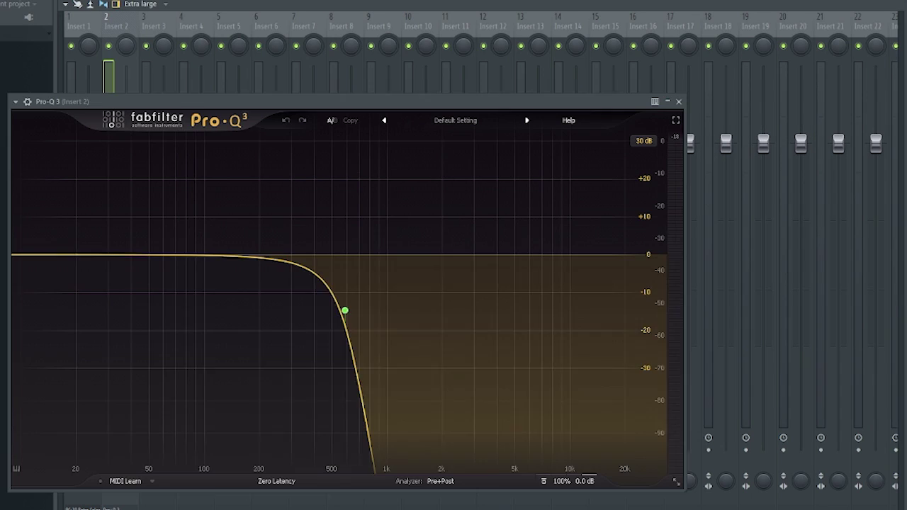
Step: Raise the cutoff frequency of the Pro-Q 3 high-cut filter on Insert 2, and play the arrangement
click(417, 314)
drag(418, 316, 463, 314)
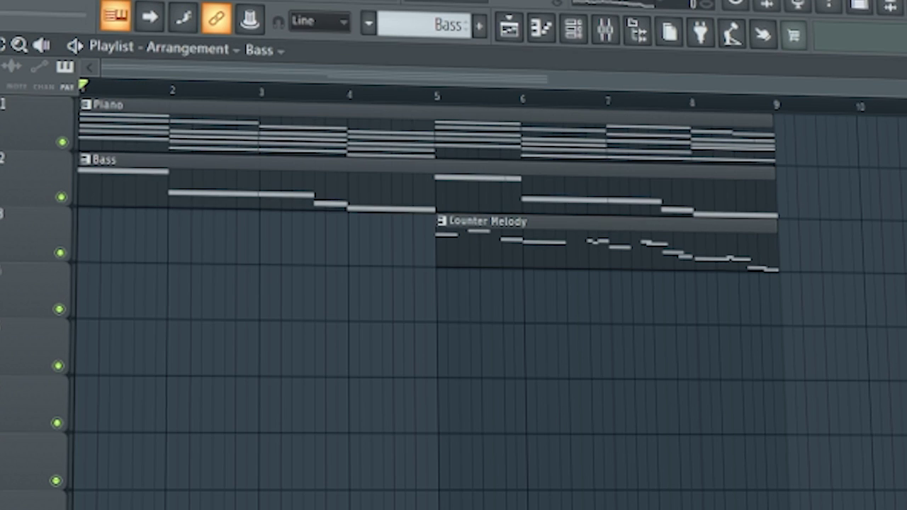
key(space)
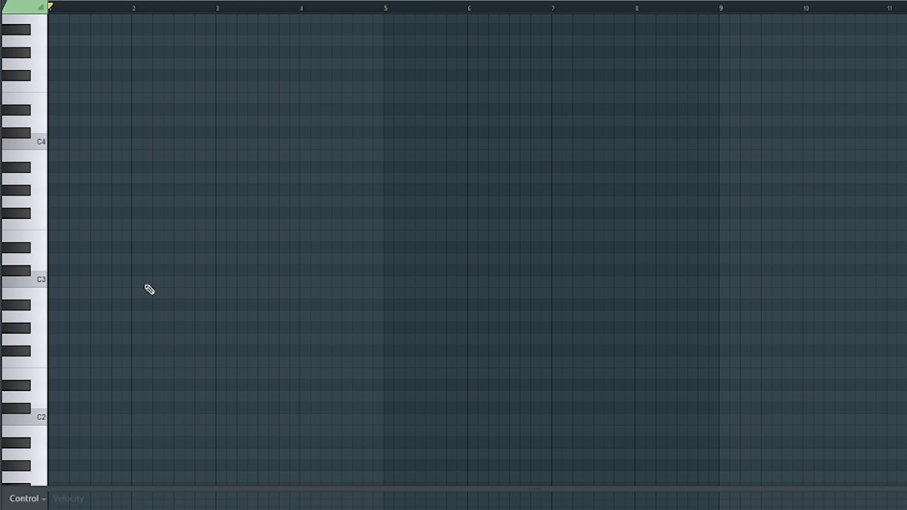
Step: Draw one-bar root notes C5, D5, F5 and E5 across bars 1 to 4 of the empty piano roll
scroll(120, 284, up, 3)
drag(61, 215, 23, 216)
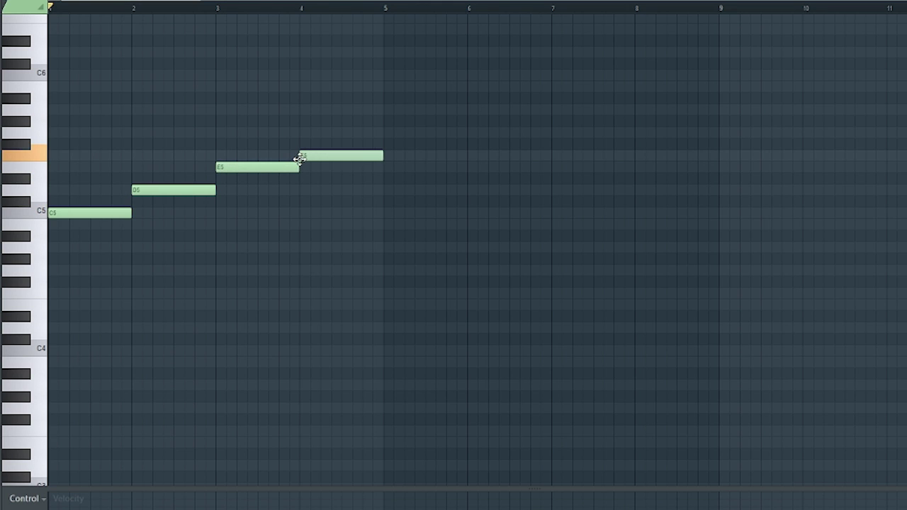
click(65, 213)
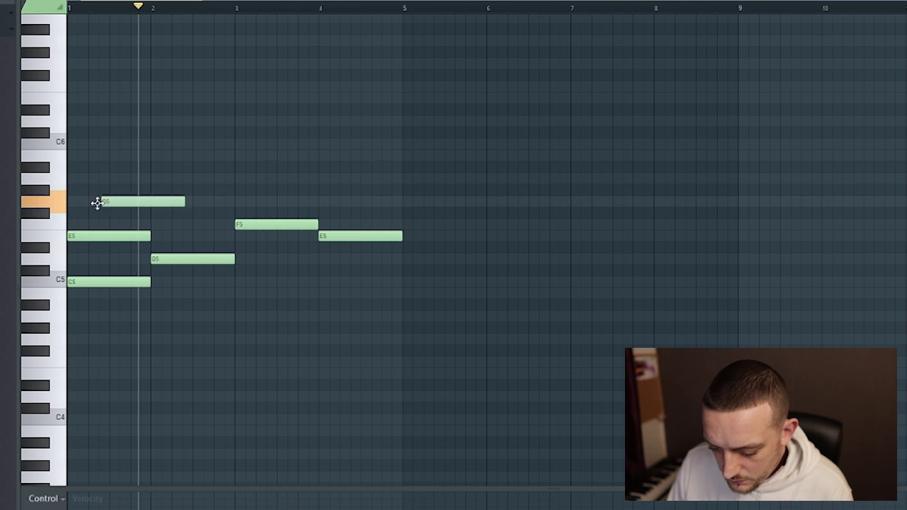
Step: Stack four thirds on each root, building chords up to D6, E6, G6 and F6, and play the progression
key(space)
key(space)
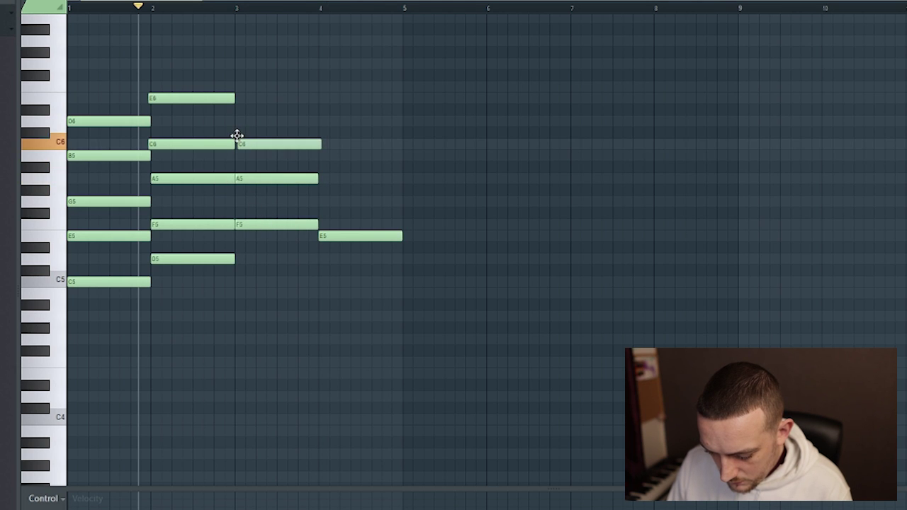
key(space)
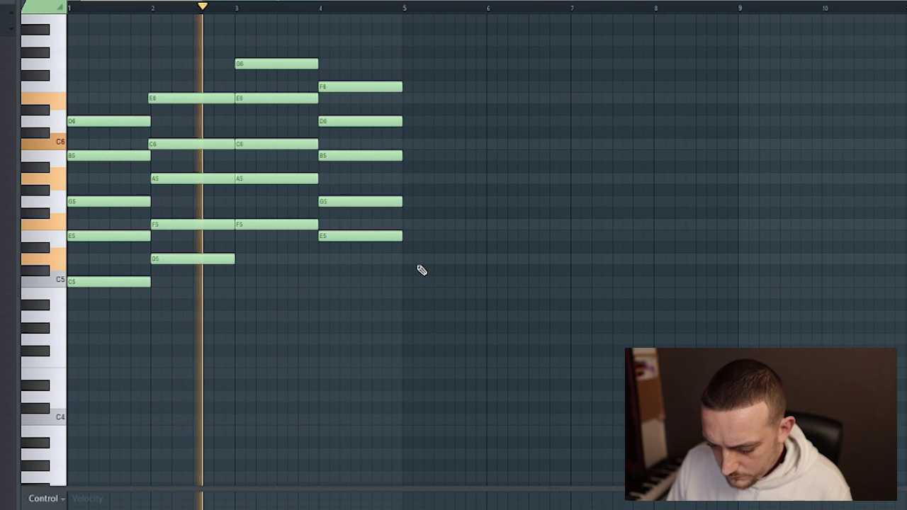
Step: Undo the length change applied to all chord notes, align C6 and E6 with the start of bar 2, and deselect
key(ctrl+a)
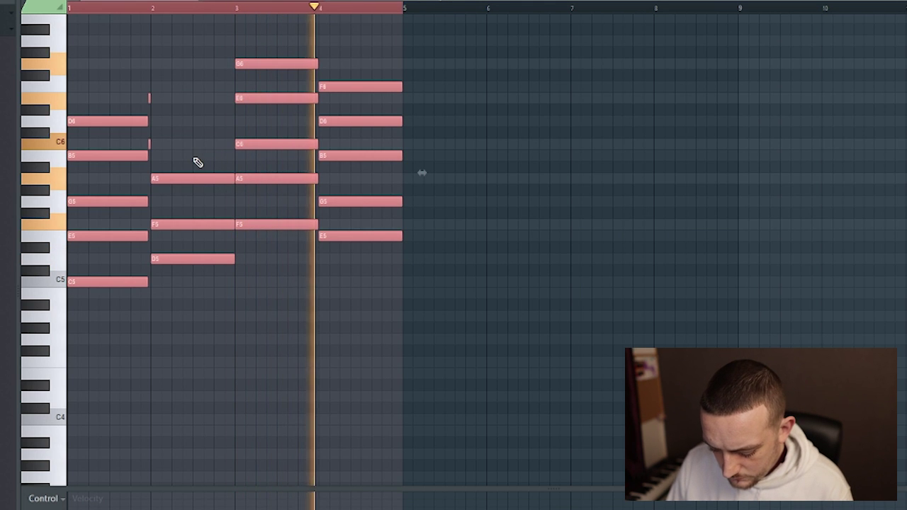
key(ctrl+z)
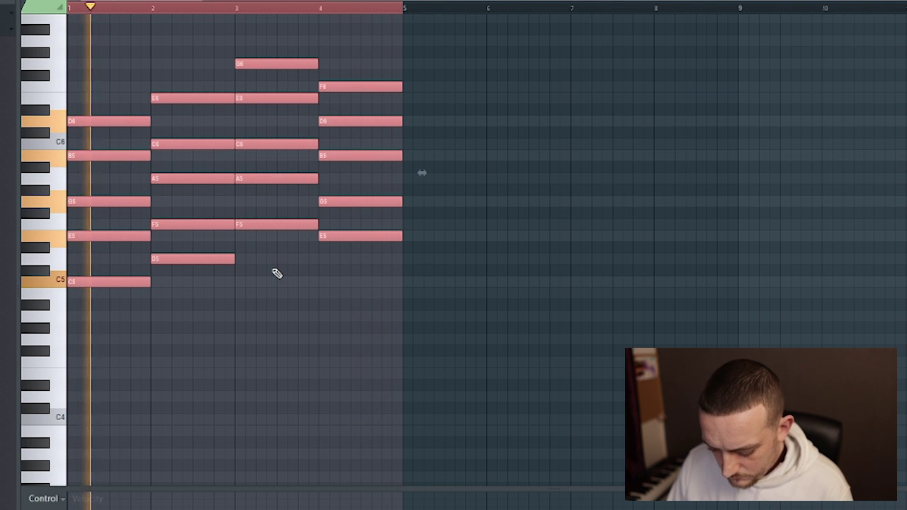
key(ctrl+d)
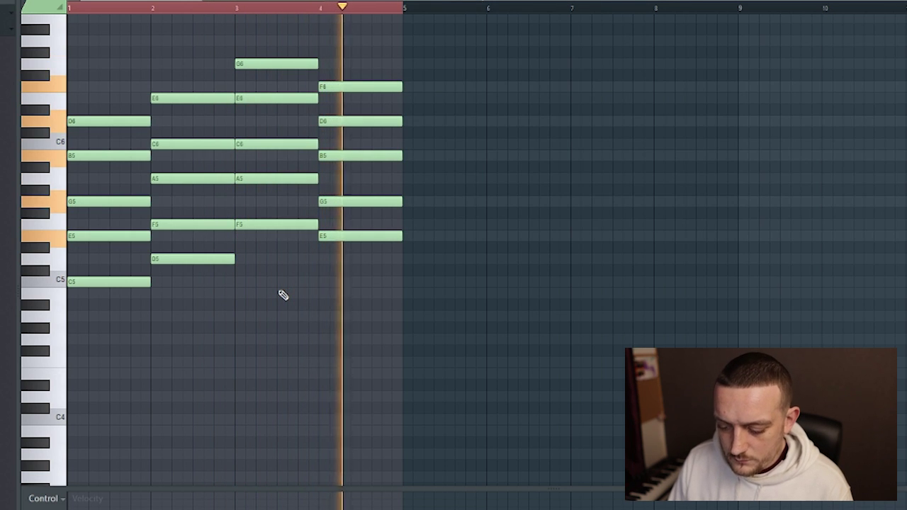
Step: Rework bar 4 into two half-bar chords, F5-G5-B5-D6-F6 followed by E5-A5-C6-E6, and play them
key(space)
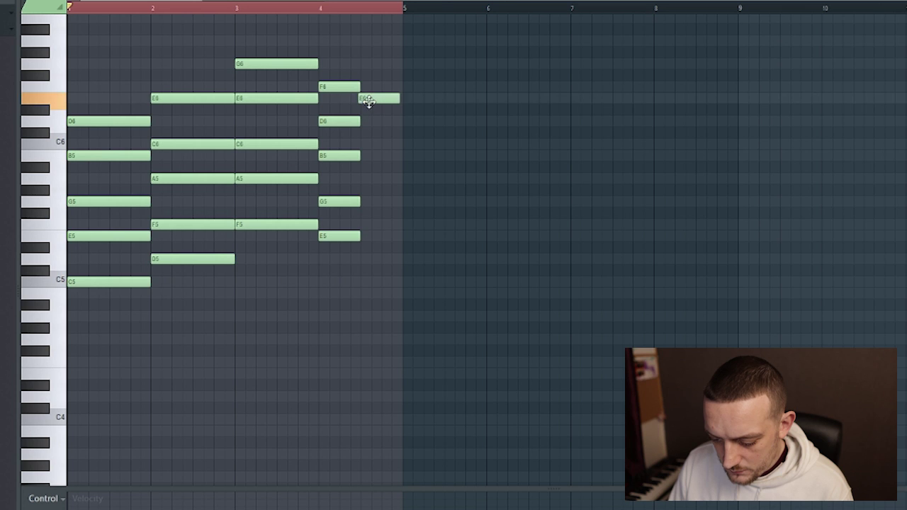
key(space)
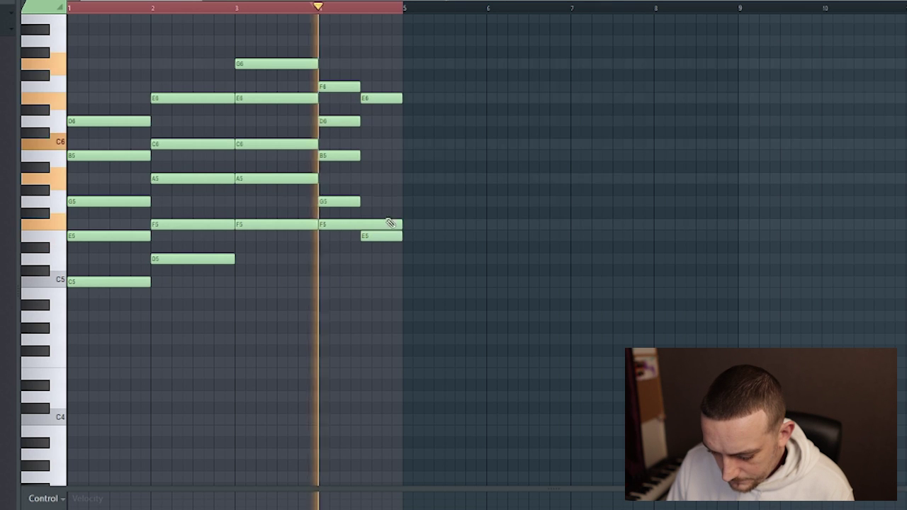
click(365, 144)
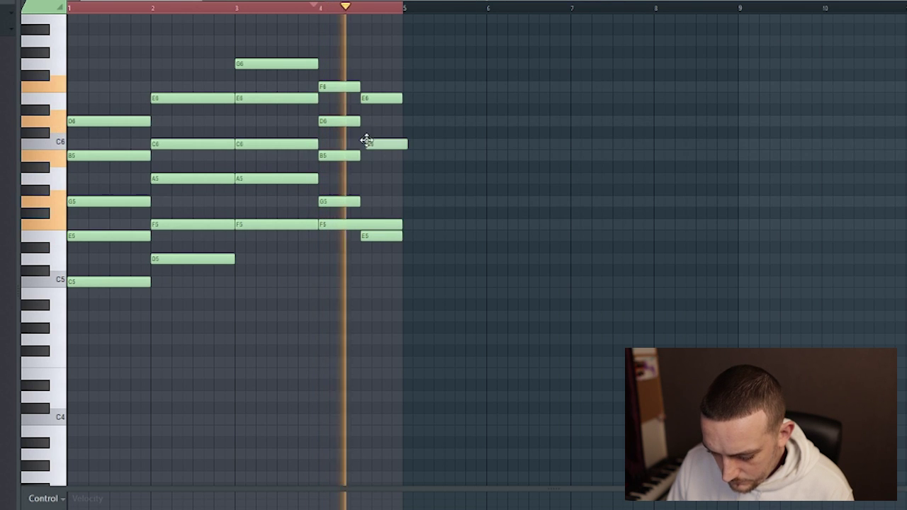
key(space)
click(365, 178)
key(space)
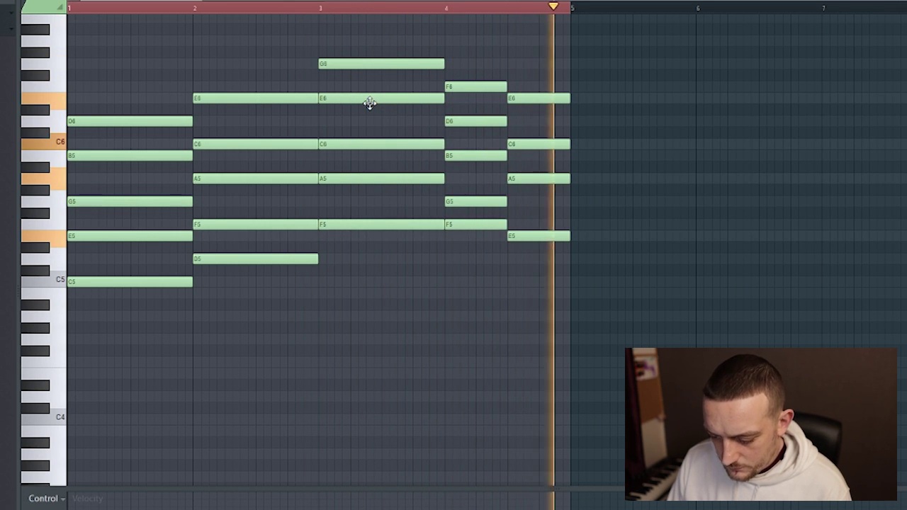
Step: Copy the lowest note of every chord one octave down as C4, D4, F4, F4 and E4, and play the result
key(space)
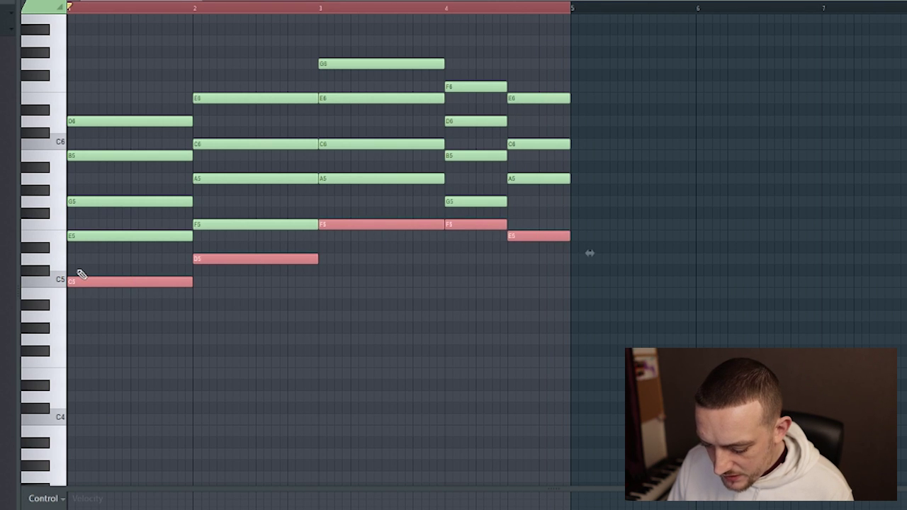
drag(74, 279, 73, 417)
key(space)
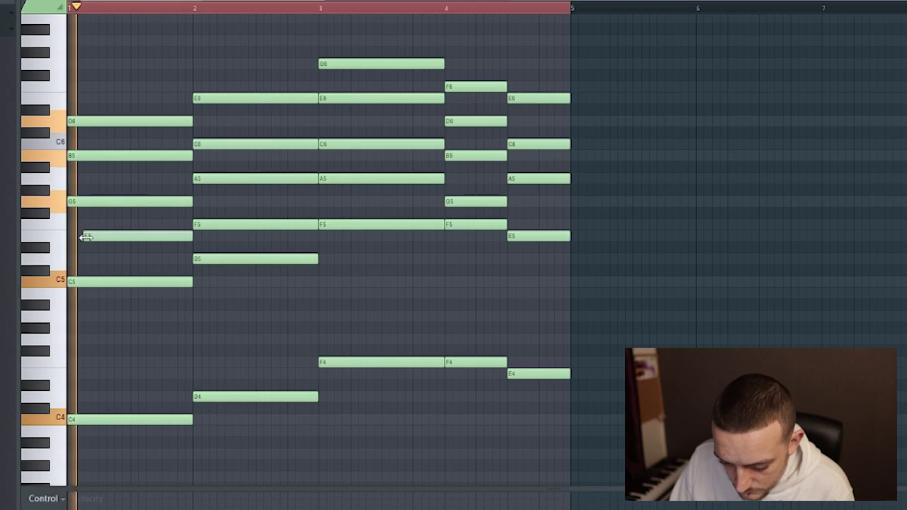
Step: Trim the starts of E5 and B5 in the bar 1 chord so E5 enters slightly late and B5 on beat 2, checking playback
drag(86, 237, 84, 236)
key(space)
key(space)
key(space)
key(space)
key(space)
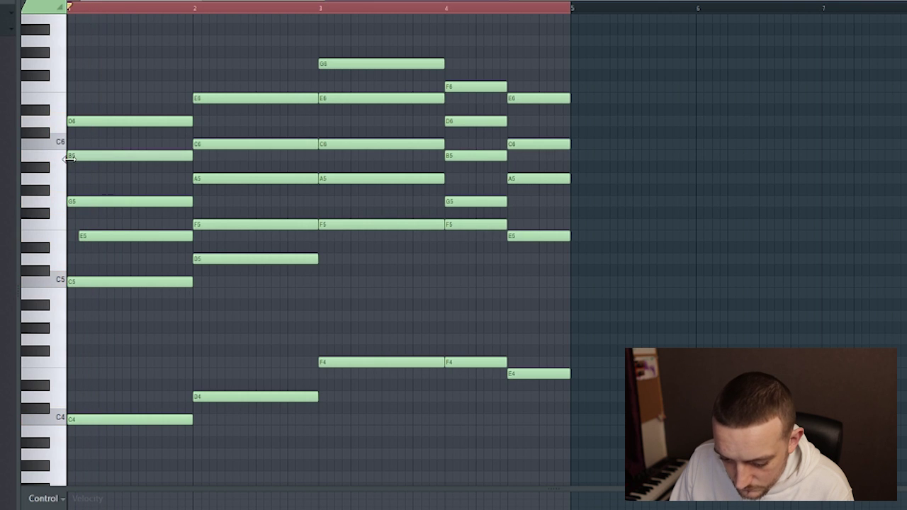
drag(71, 157, 104, 156)
key(space)
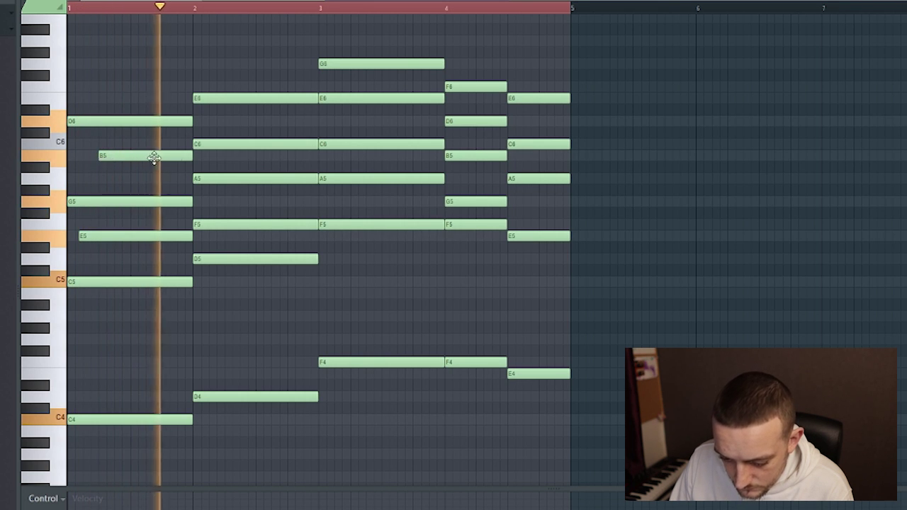
Step: Add a second D6 near the end of bar 1 that sustains past the middle of bar 2, and play it
key(space)
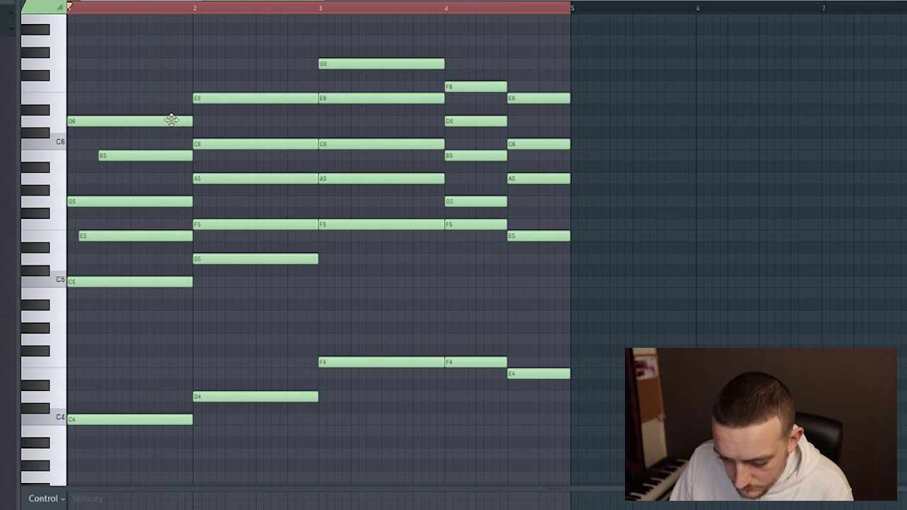
key(space)
click(171, 122)
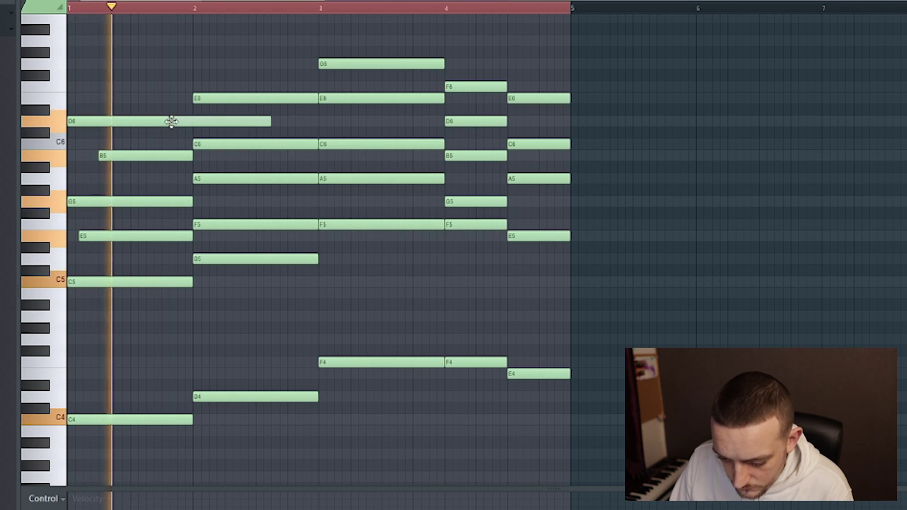
key(space)
key(space)
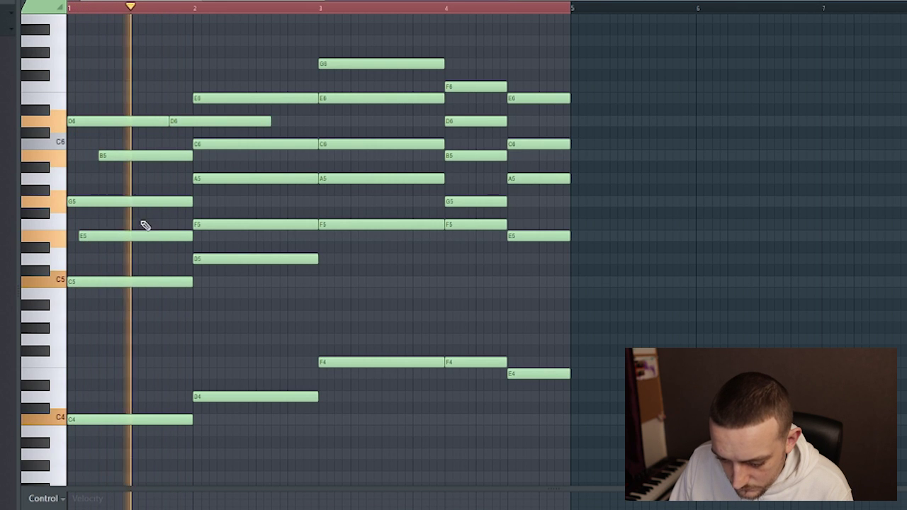
Step: Try a short C6 pickup before bar 2, remove it, and trim the bar 2 F5 to start slightly late, checking playback
key(space)
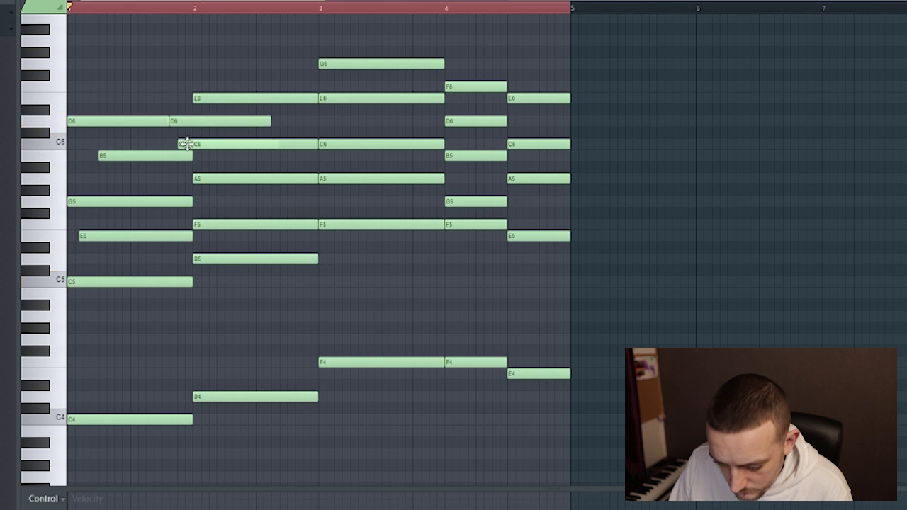
key(space)
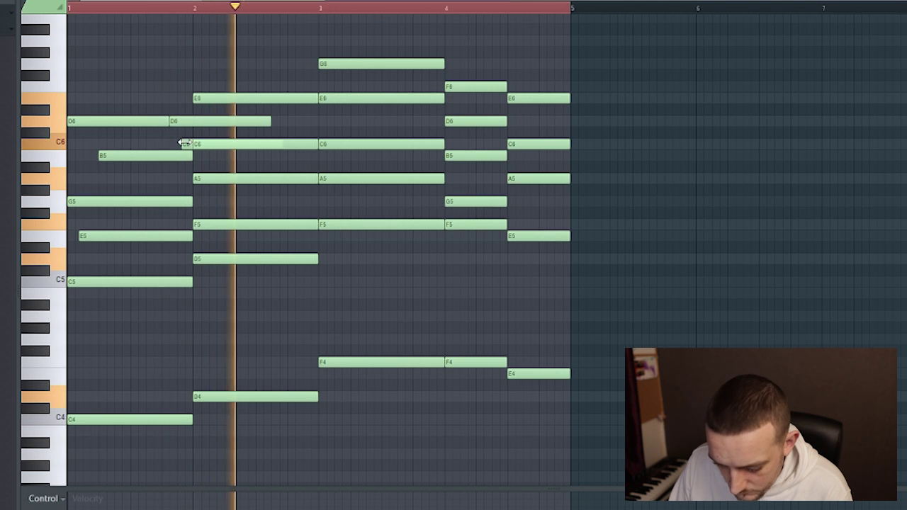
key(space)
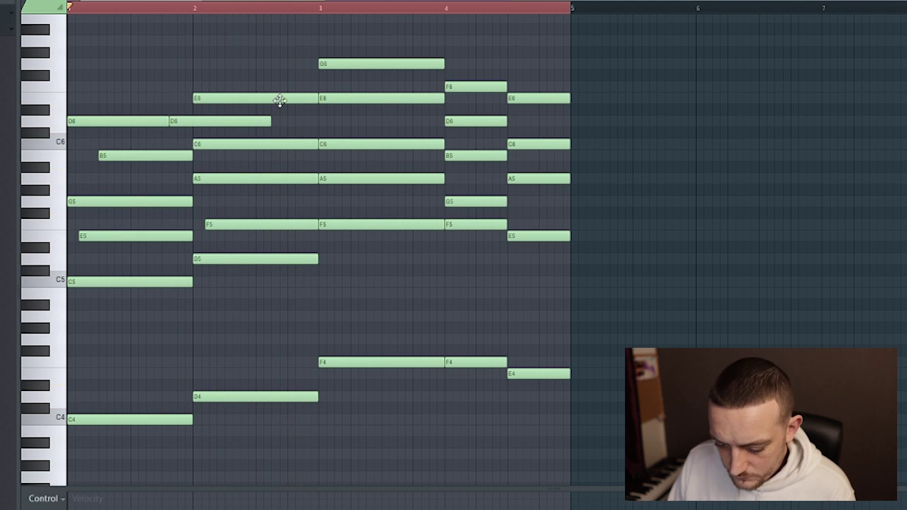
key(space)
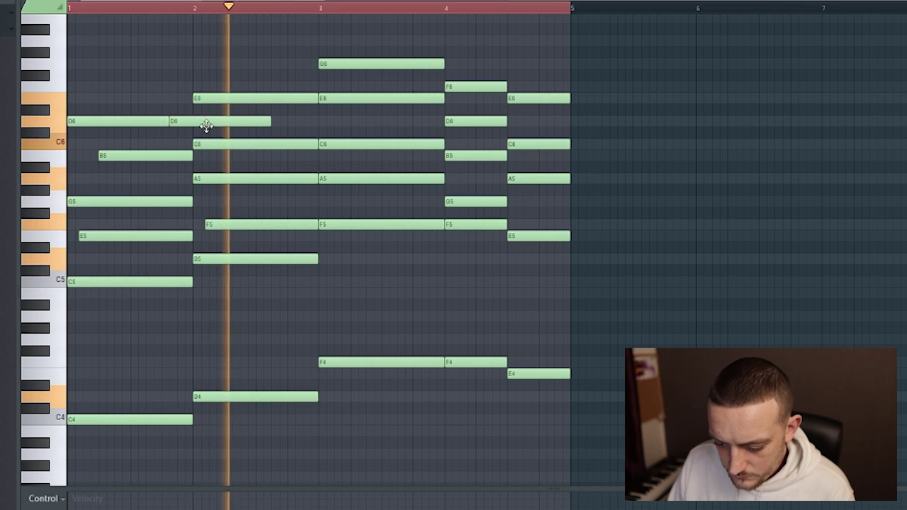
Step: Repeat E6 from the middle of bar 2 and add a one-beat F6 on beat 4, both ending at bar 3
key(space)
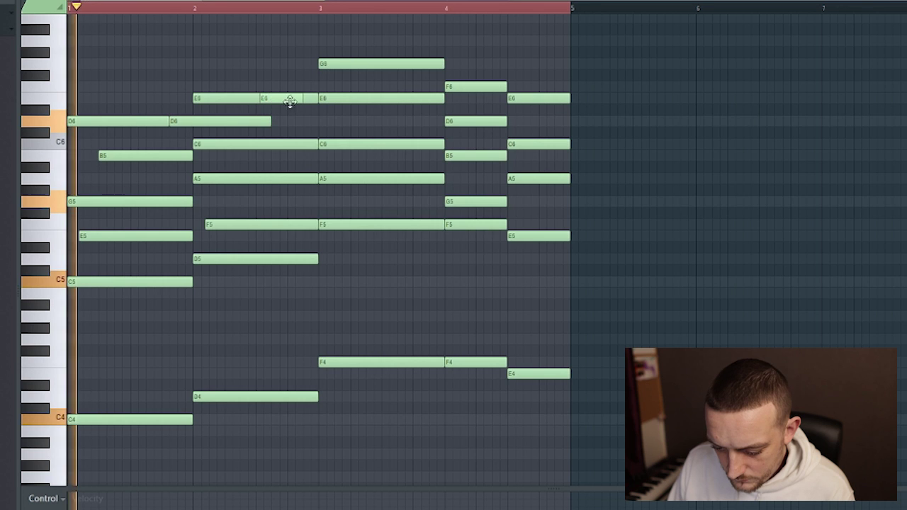
mouse_move(313, 99)
mouse_down()
mouse_move(253, 99)
mouse_move(316, 99)
mouse_up()
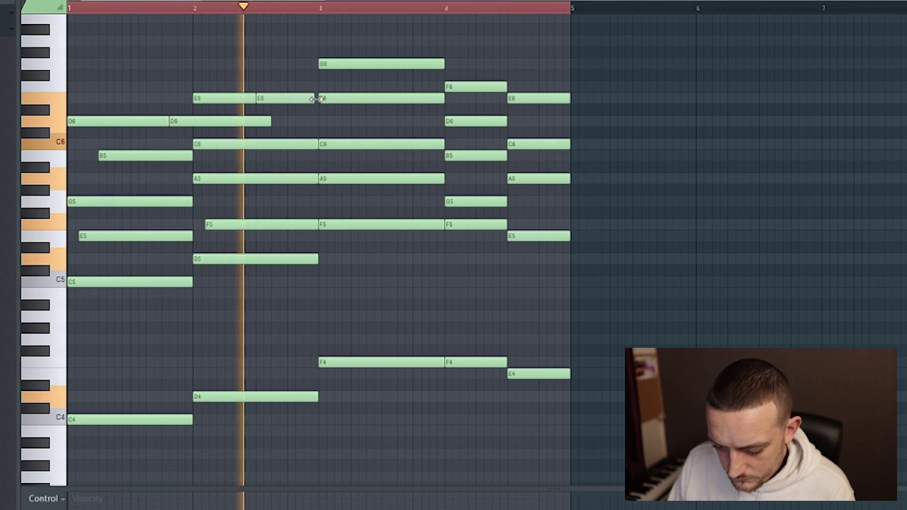
key(space)
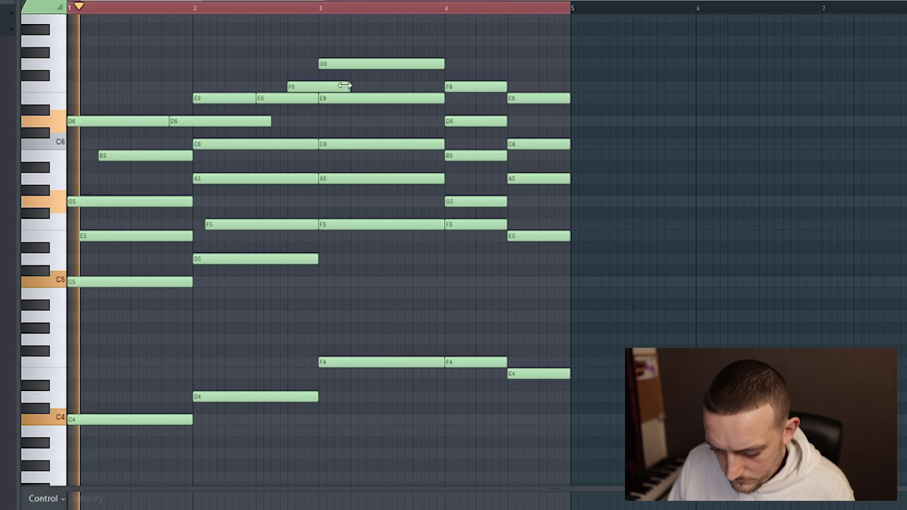
drag(344, 86, 318, 87)
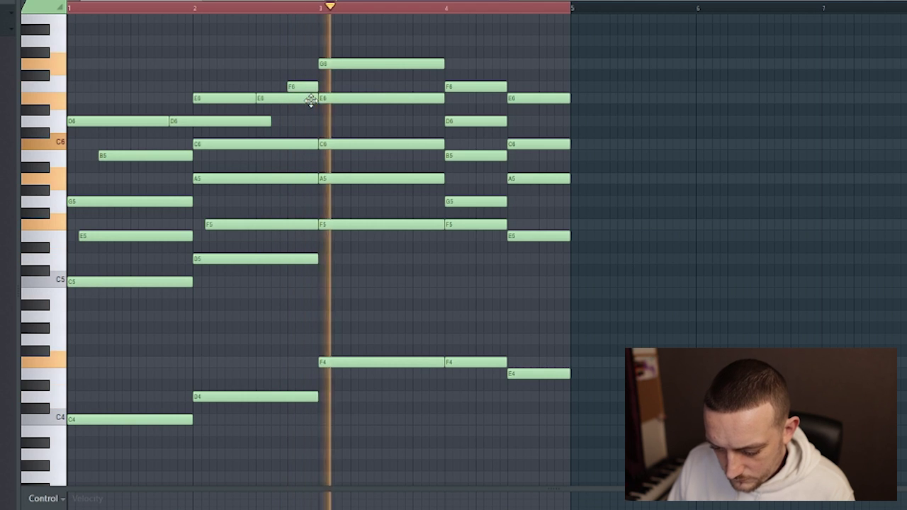
Step: Stagger the bar 3 chord with C6 starting slightly late and A5 on beat 2, playing from the start of bar 3
click(319, 8)
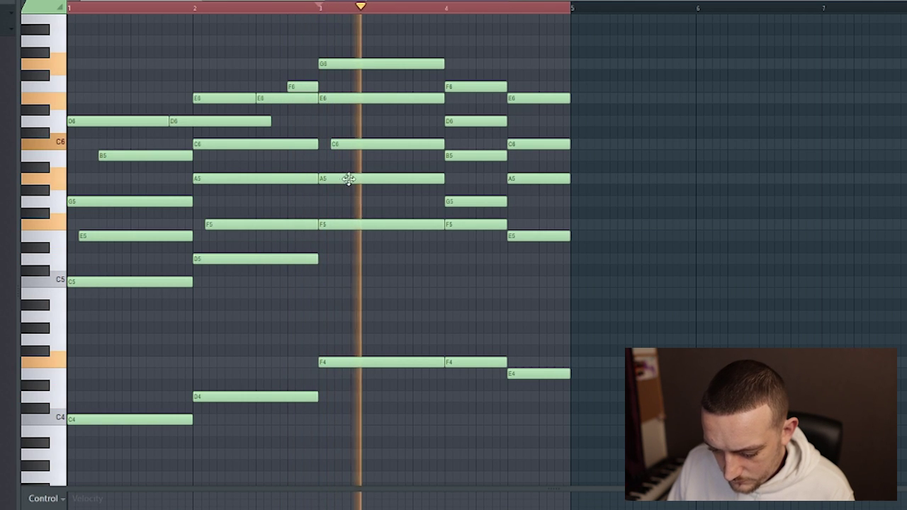
key(space)
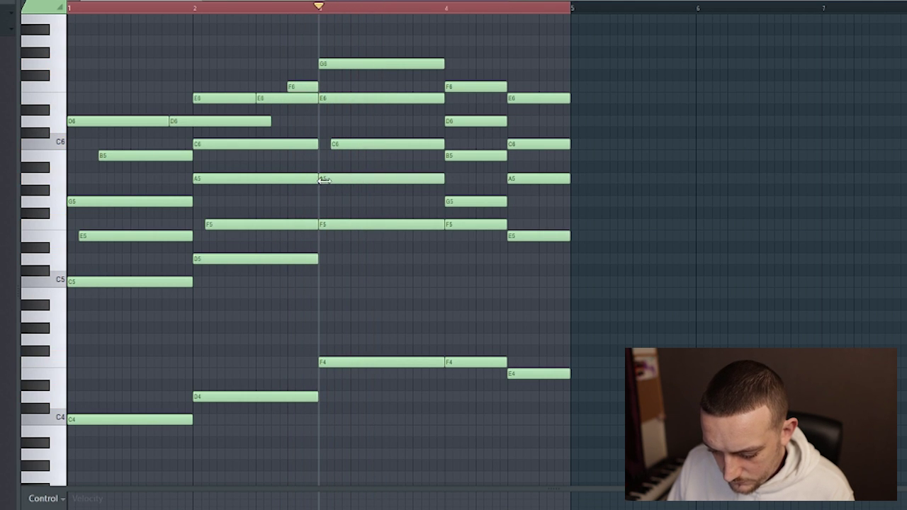
drag(323, 179, 353, 179)
key(space)
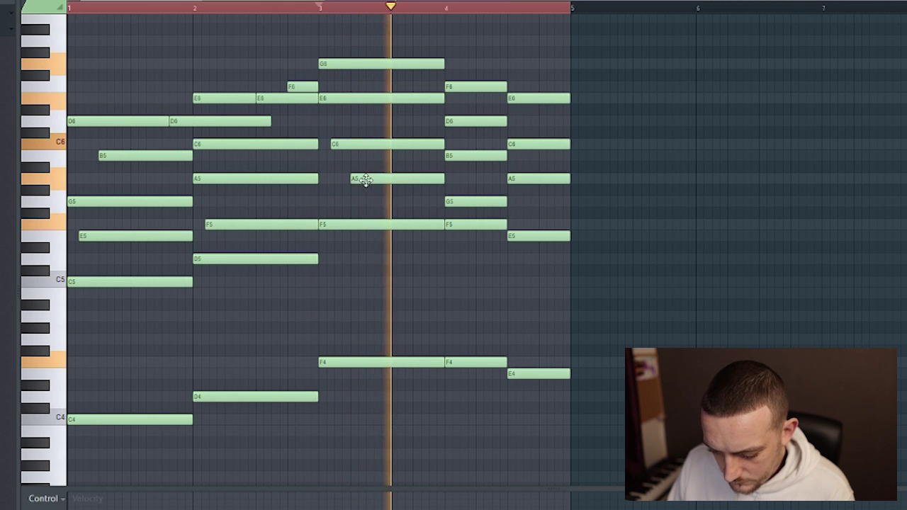
key(space)
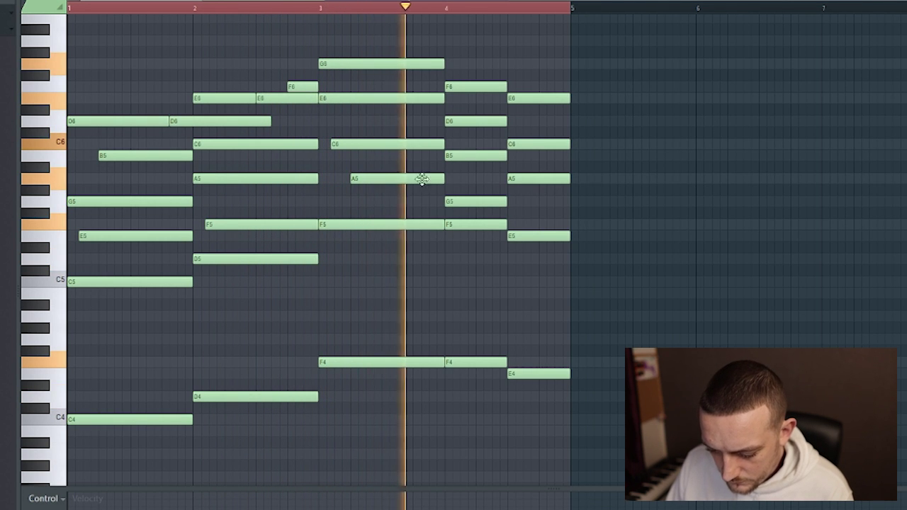
Step: Stagger B5 and D6 in bar 4's first chord and A5 and C6 in its second, and repeat E6 near the end, checking playback
click(442, 8)
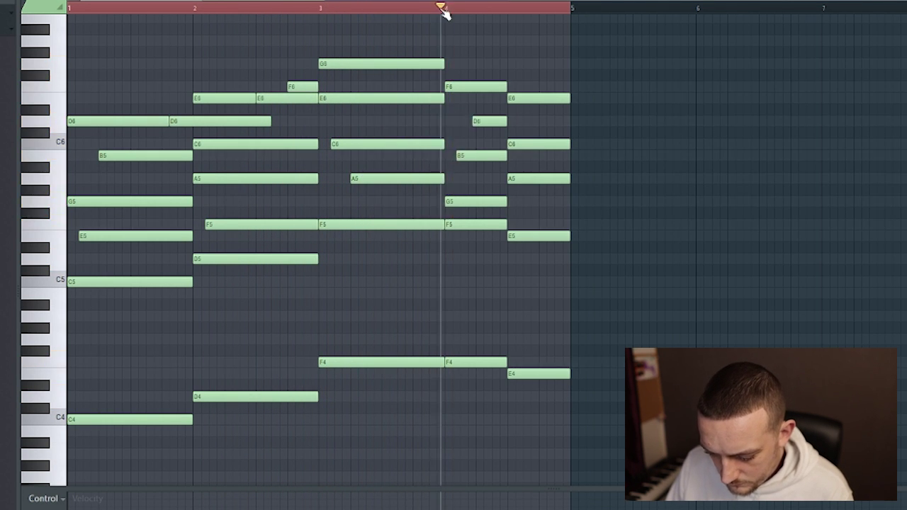
key(space)
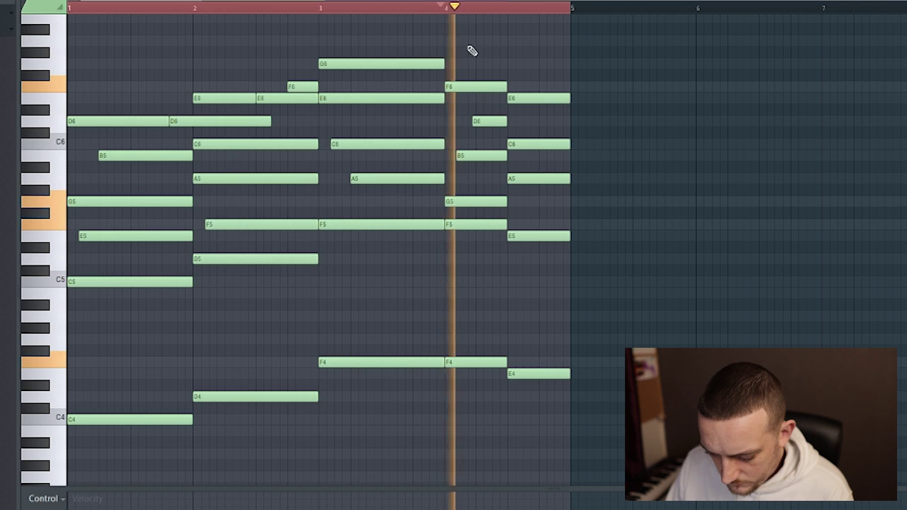
drag(474, 121, 539, 146)
key(space)
key(space)
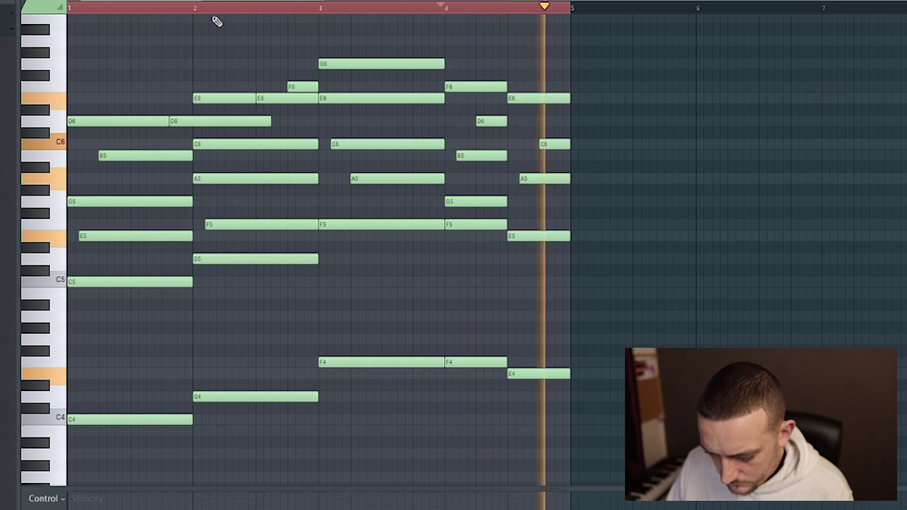
key(space)
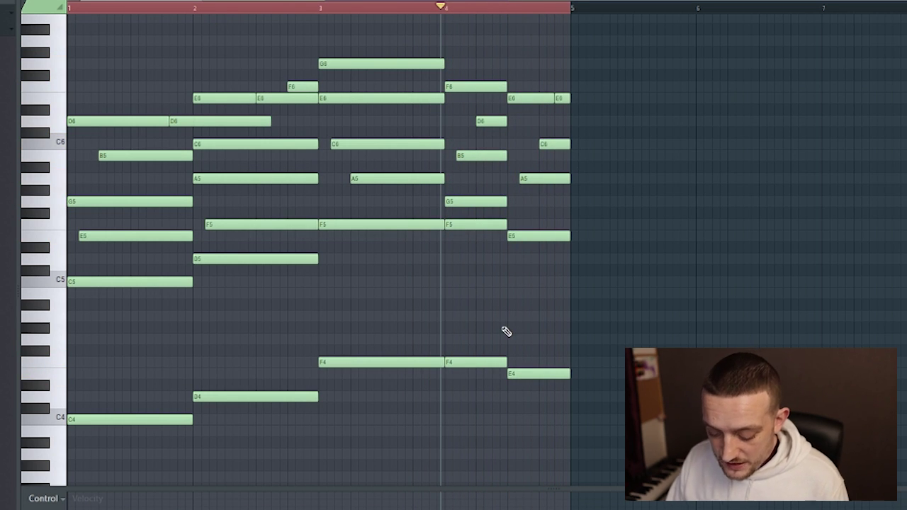
Step: Select all notes of the progression and open the randomizer to vary their velocity levels
key(ctrl+a)
key(alt+r)
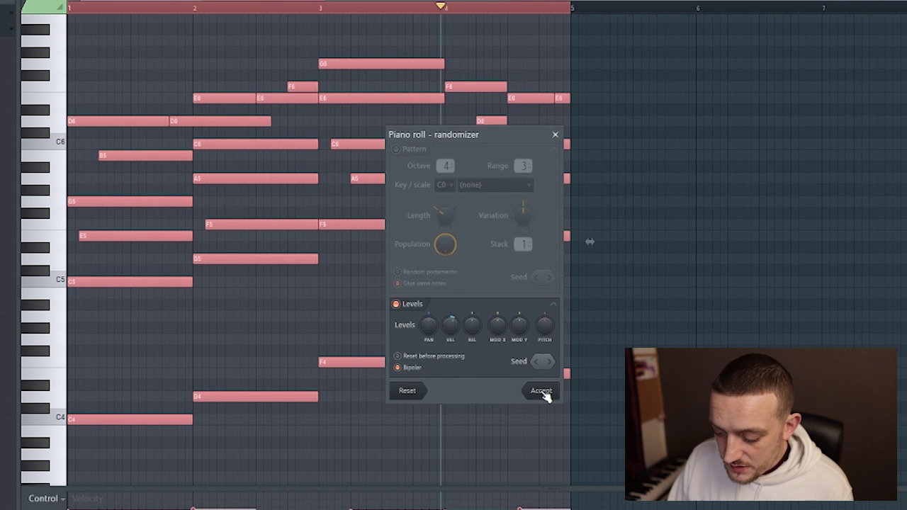